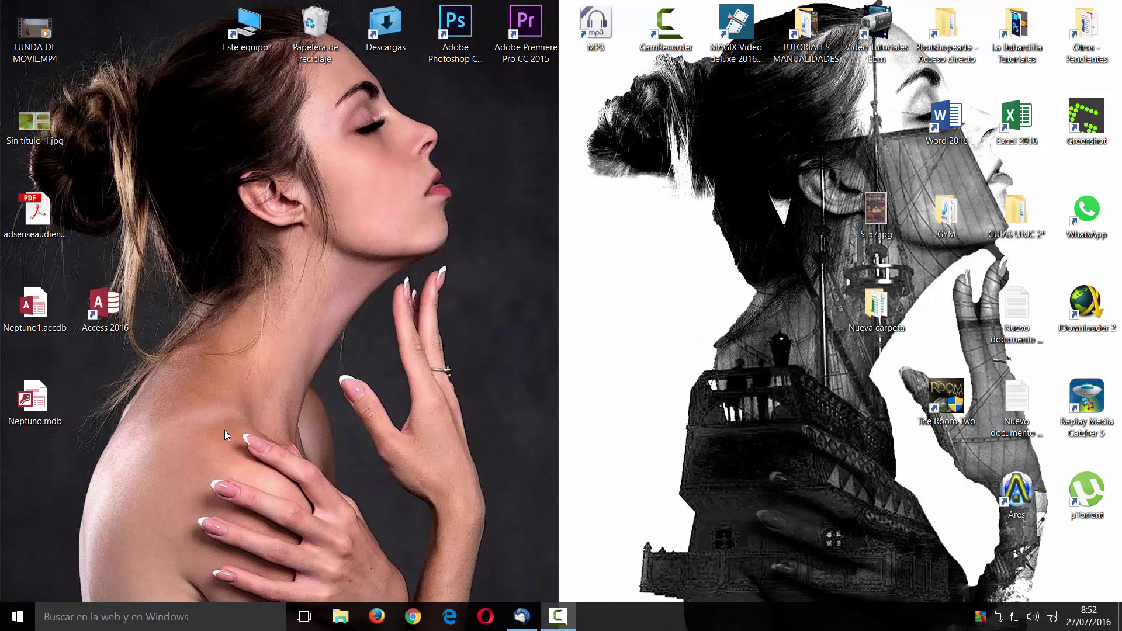
Rearrange the desktop icons so that Neptuno1.accdb sits directly above Neptuno.mdb and the Access 2016 shortcut
drag(44, 312, 450, 329)
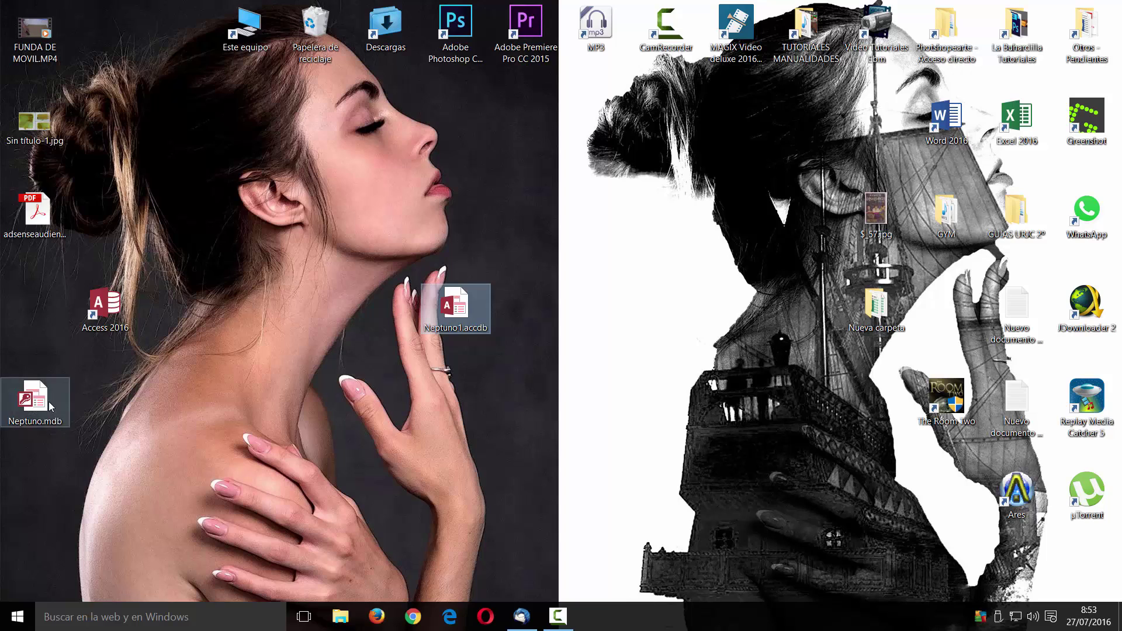
drag(48, 401, 369, 339)
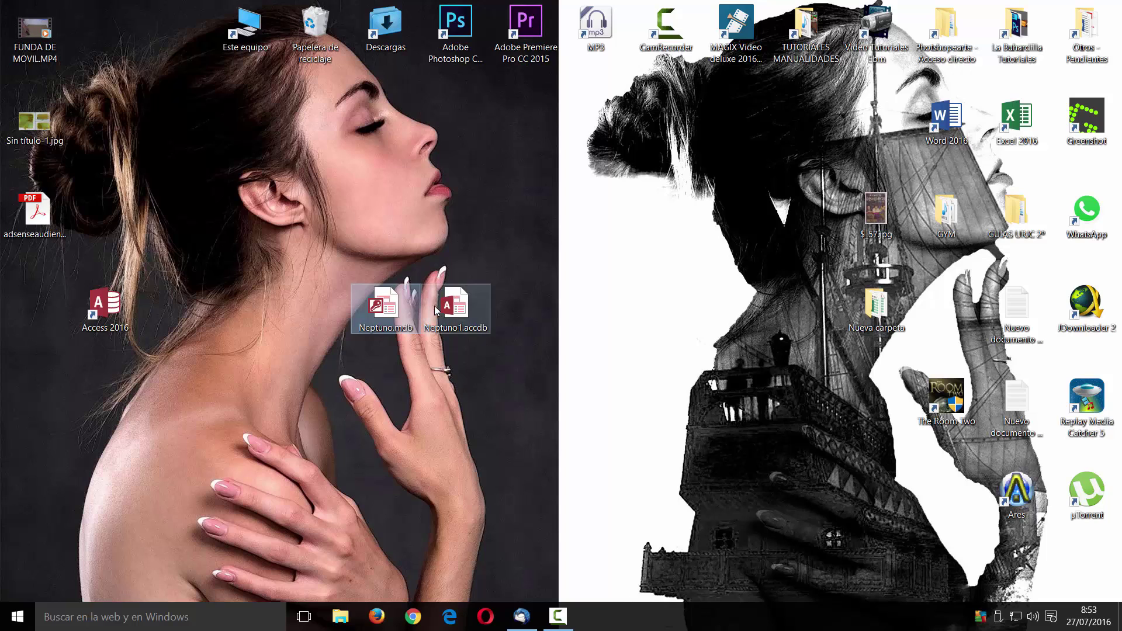
drag(380, 304, 494, 215)
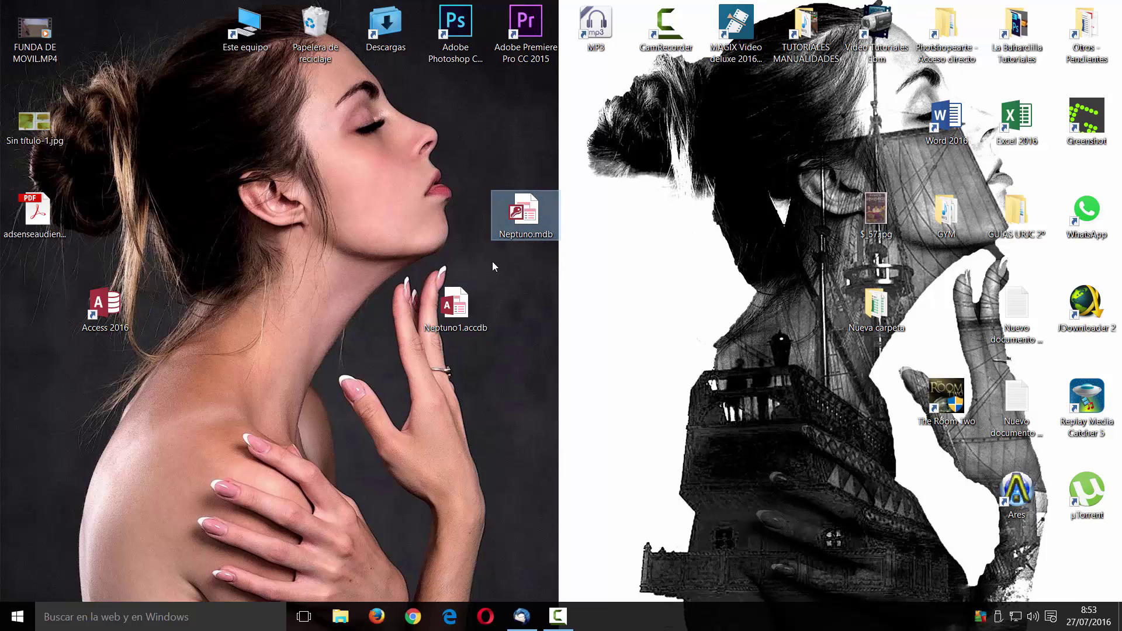
mouse_move(466, 323)
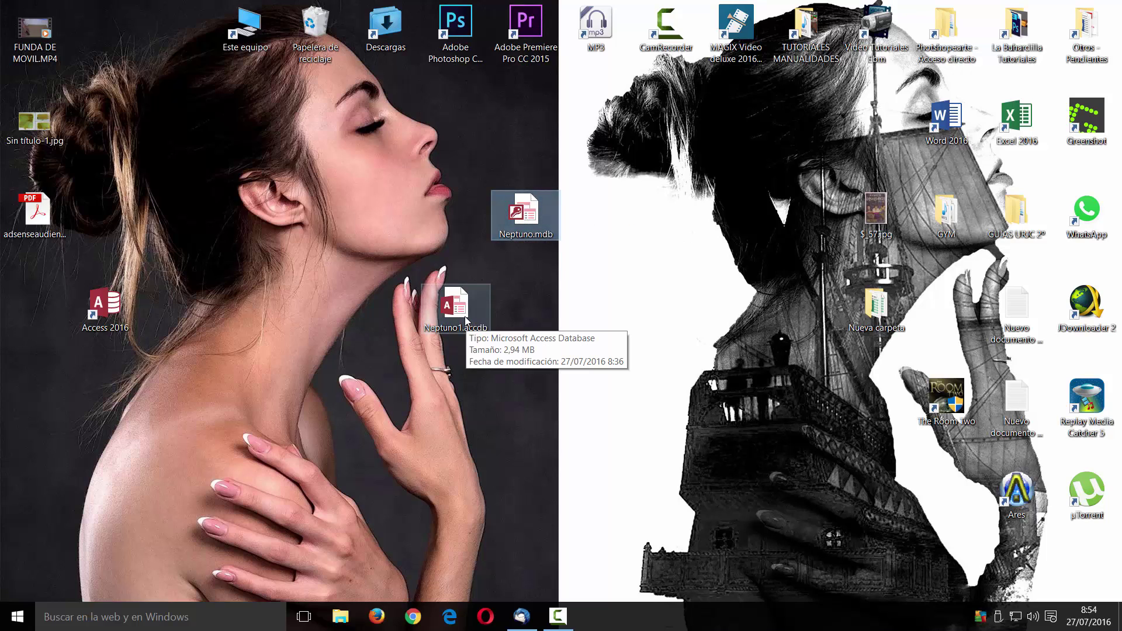
mouse_move(521, 238)
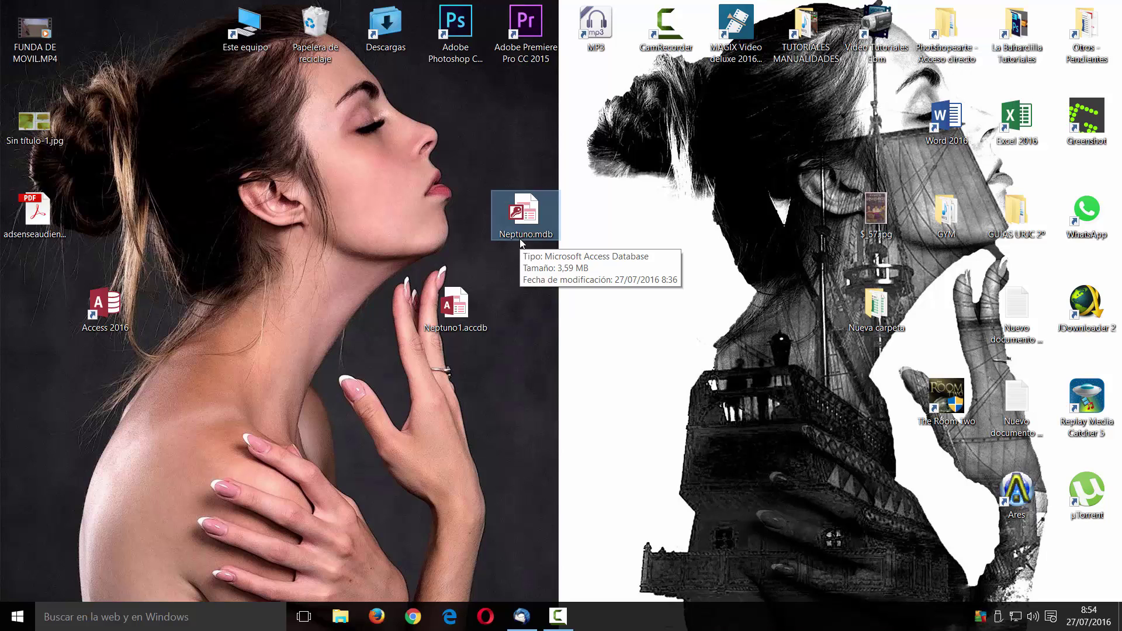
click(453, 315)
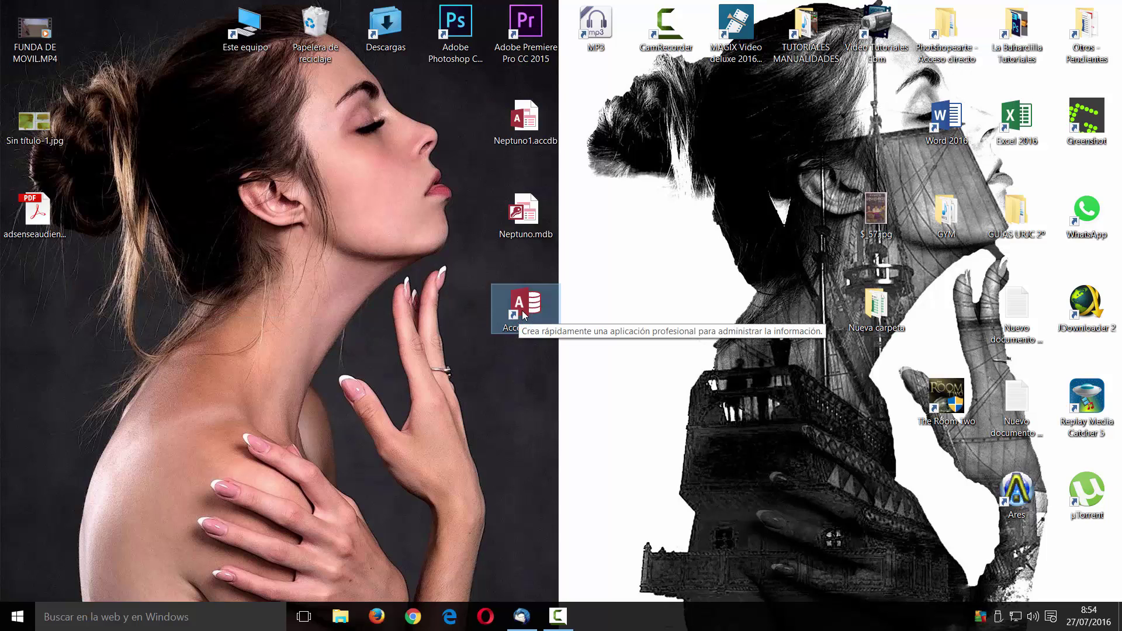
Launch Access 2016 from the desktop and dismiss the new mail notification
double_click(524, 313)
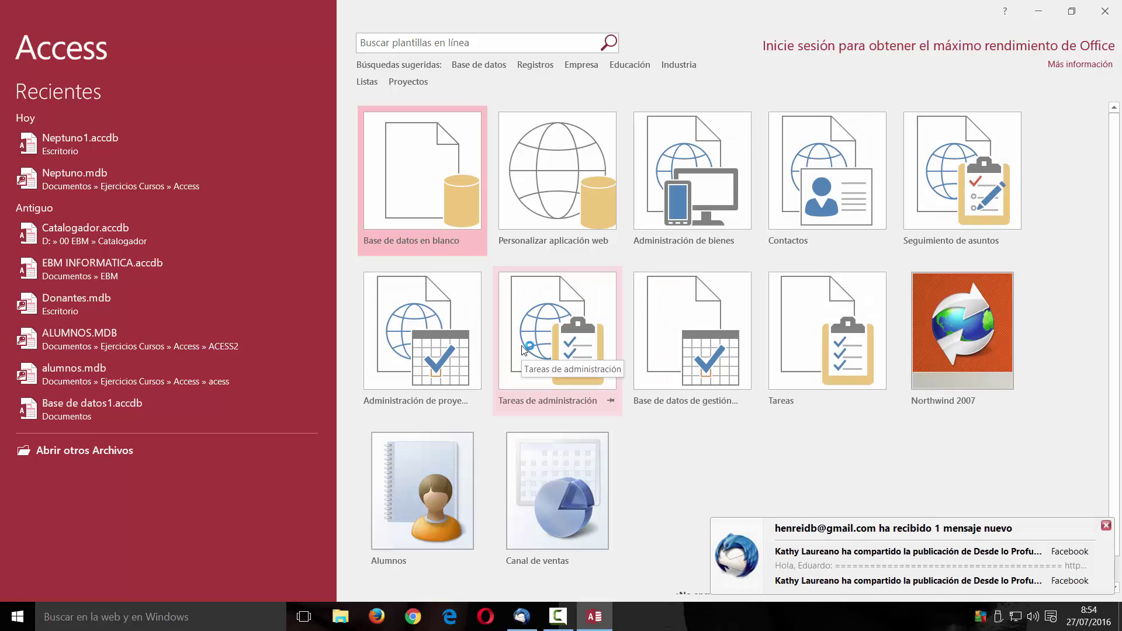
click(1106, 525)
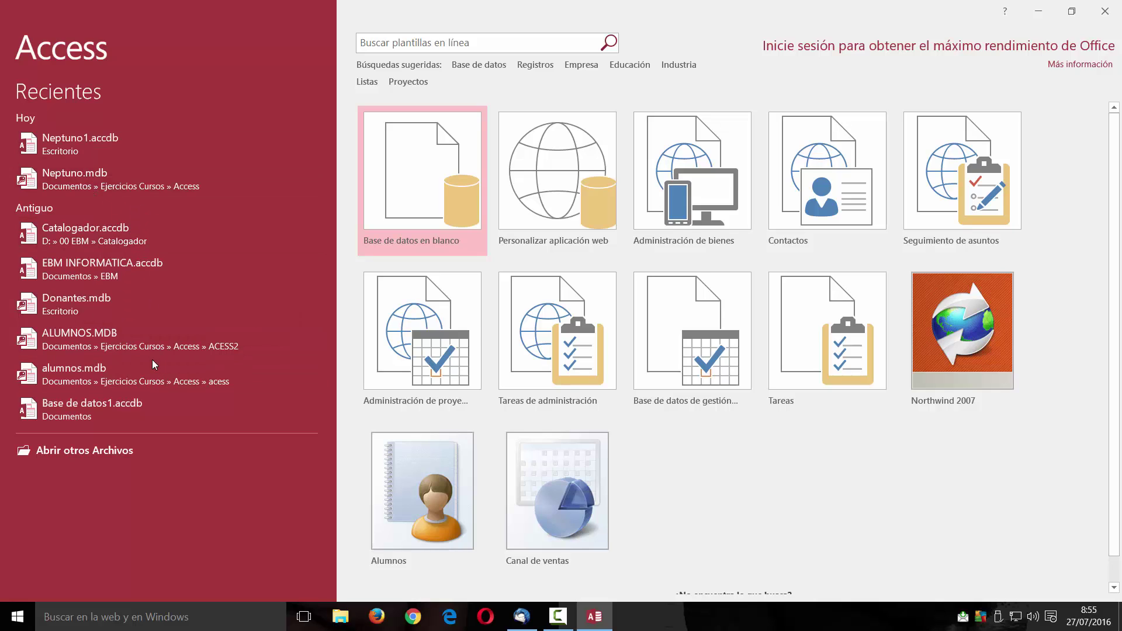
Browse the Documents folder for existing databases to open, cancel the selection and return to the start page
click(101, 456)
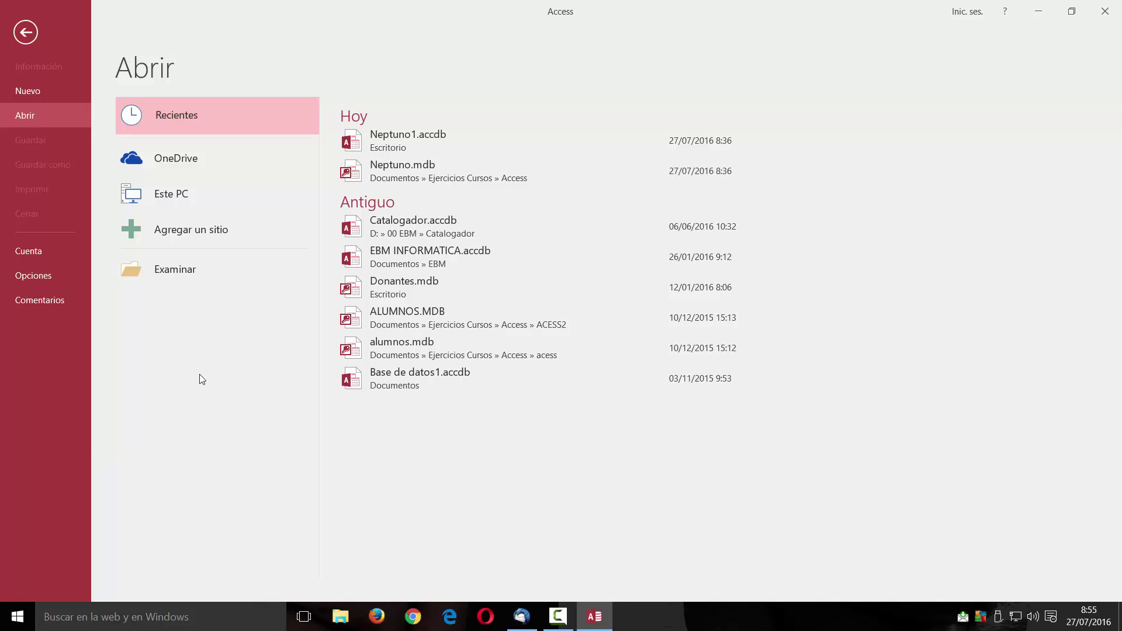
click(181, 268)
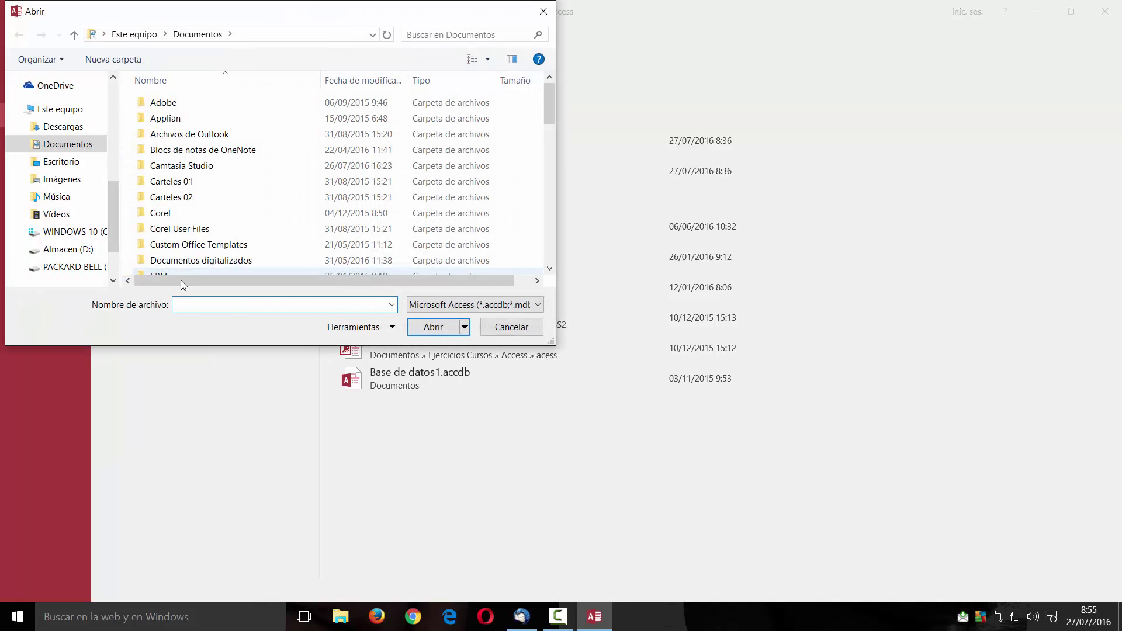
drag(548, 97, 548, 259)
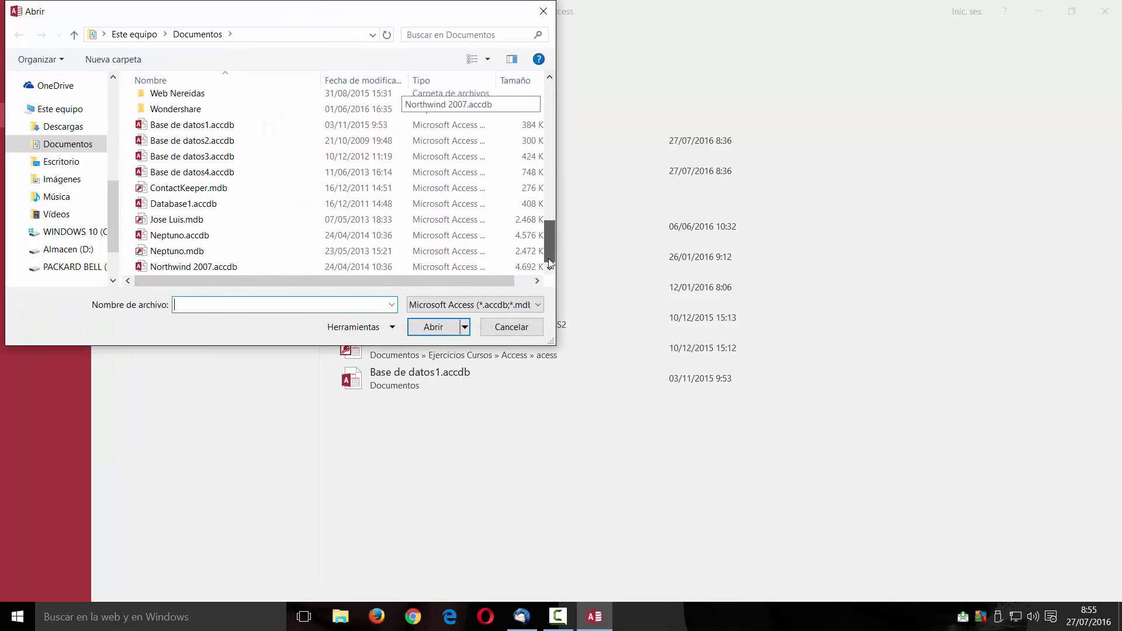
drag(557, 218, 551, 87)
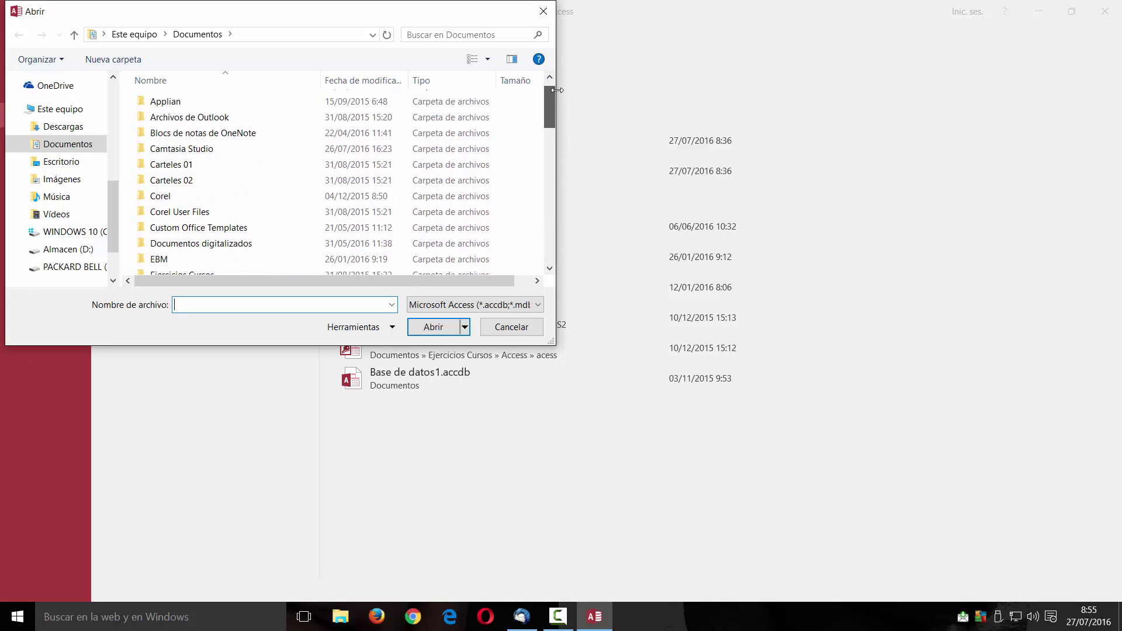
click(549, 11)
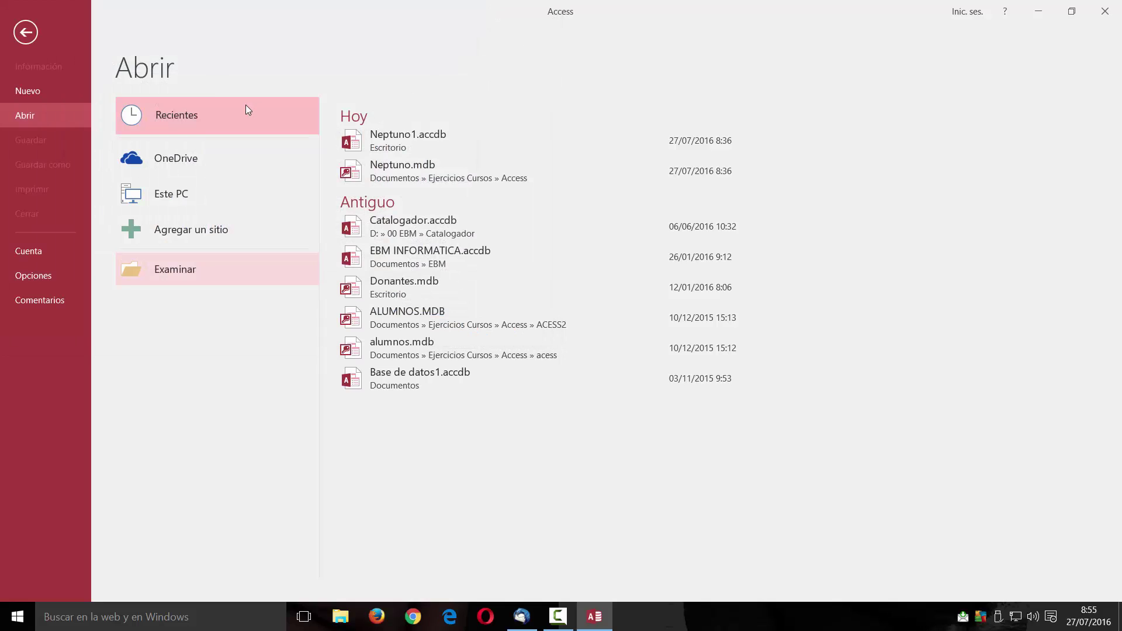
click(28, 33)
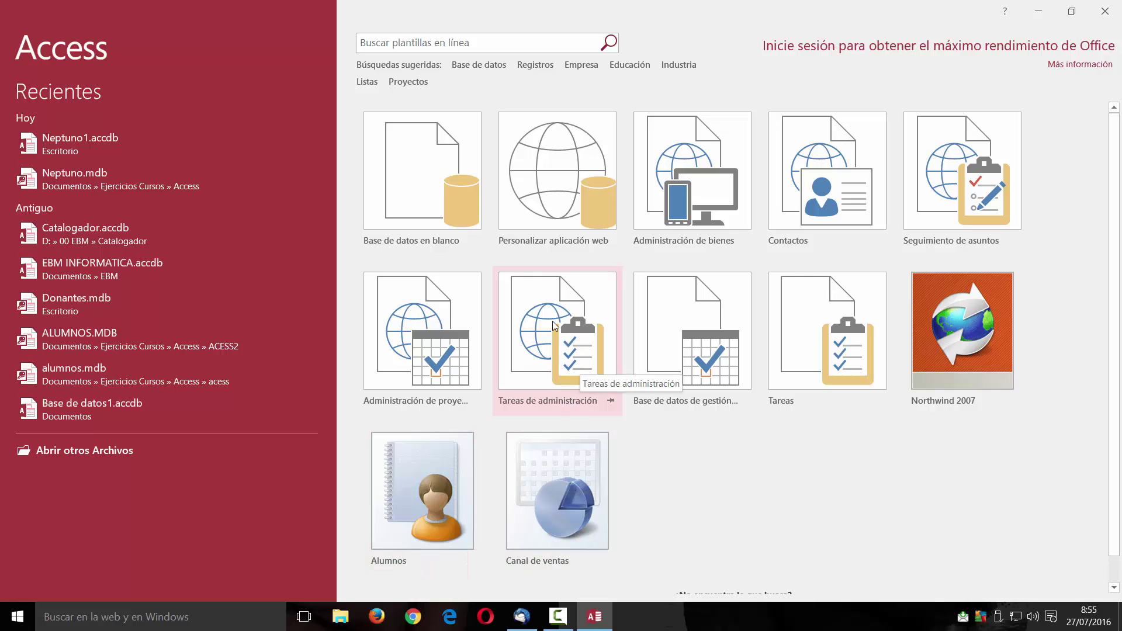
Look up online templates with the suggested search "Base de datos" and return to the start page
click(481, 42)
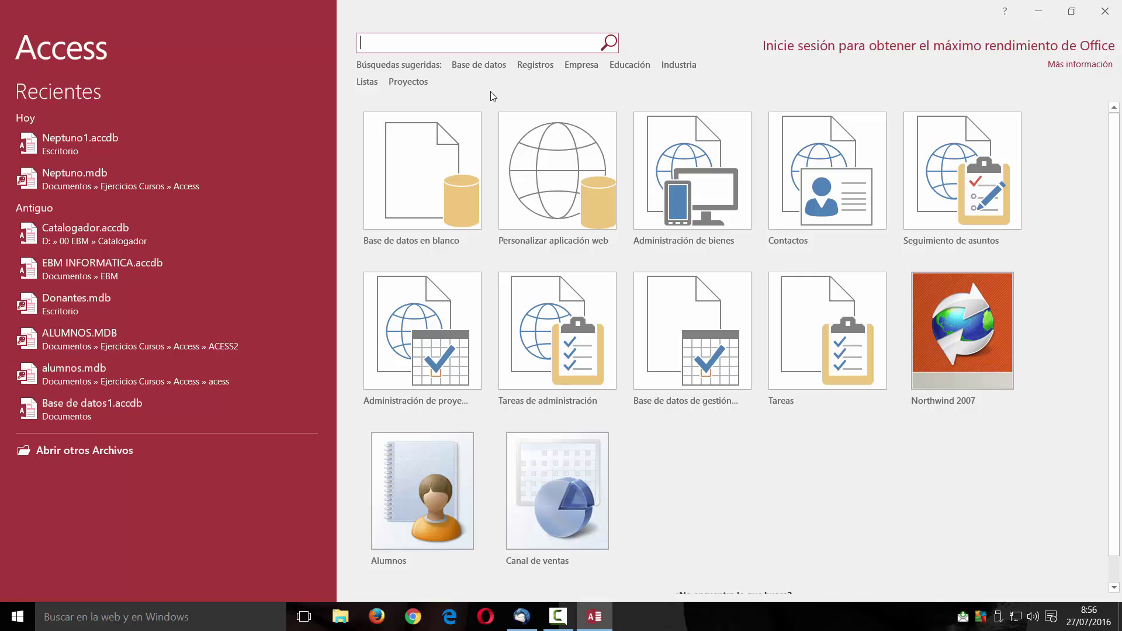
click(490, 73)
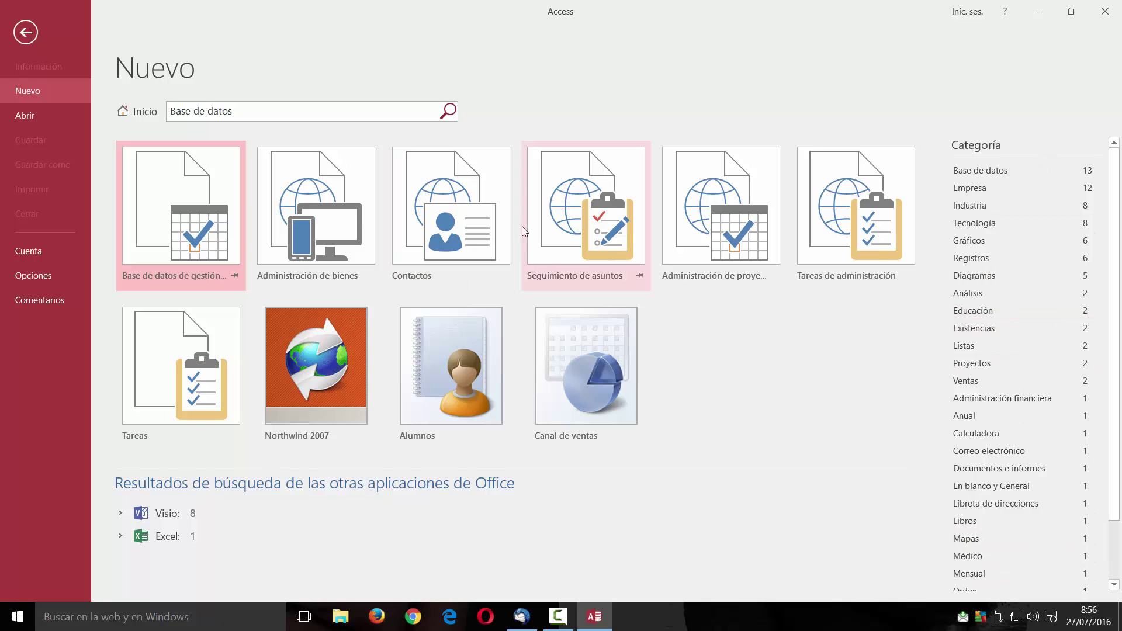
click(26, 33)
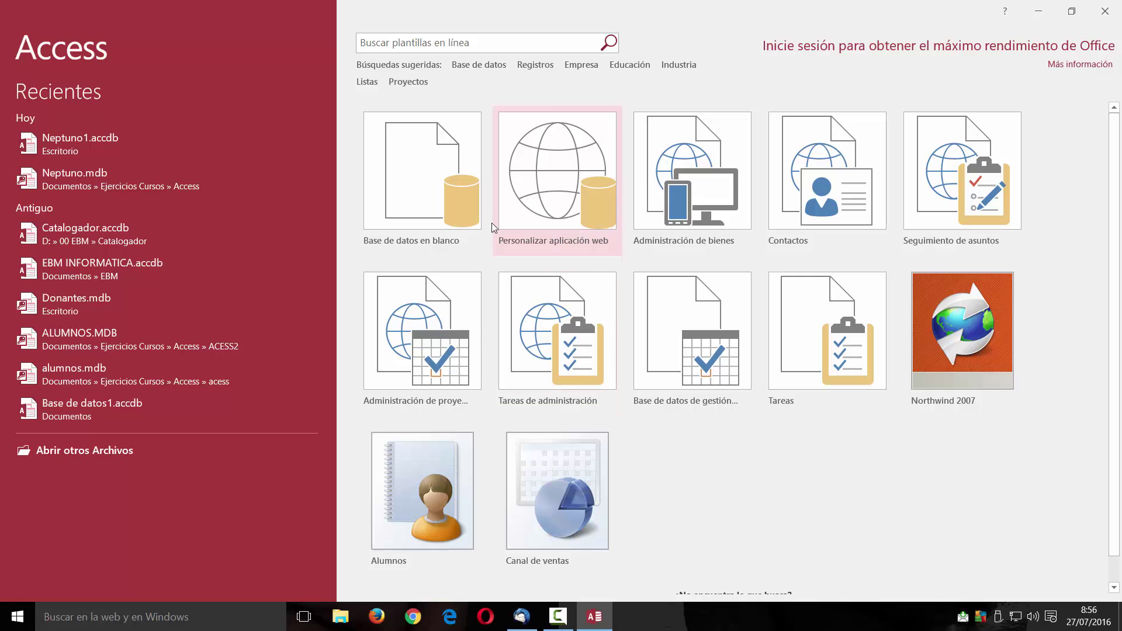
Begin a blank database and name its file PRUEBA
click(425, 195)
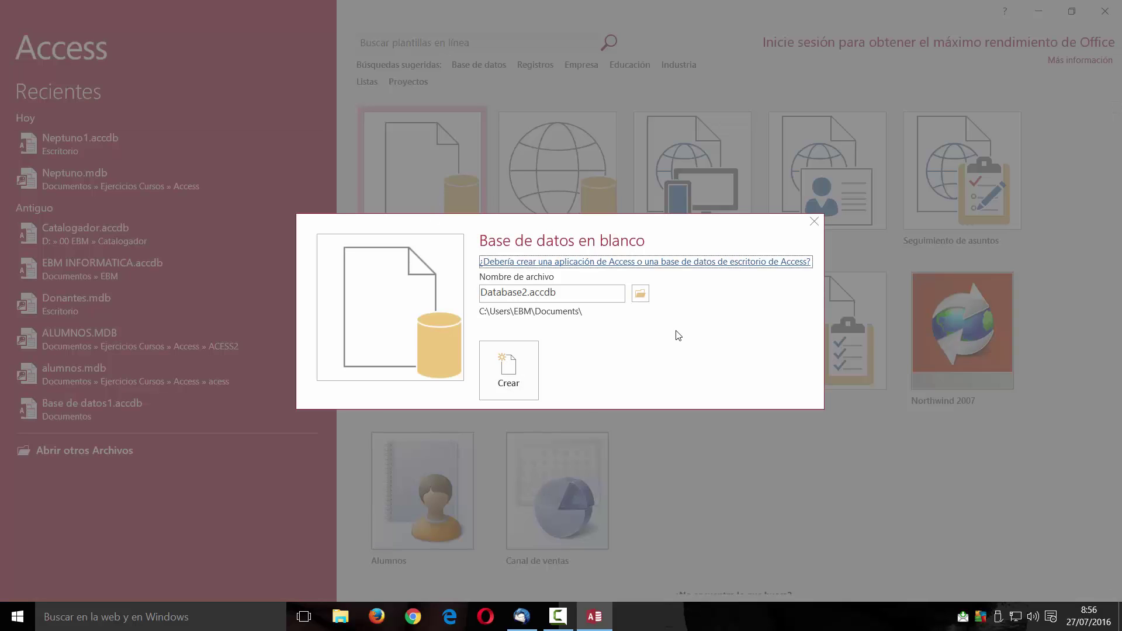
double_click(583, 292)
click(584, 292)
double_click(584, 292)
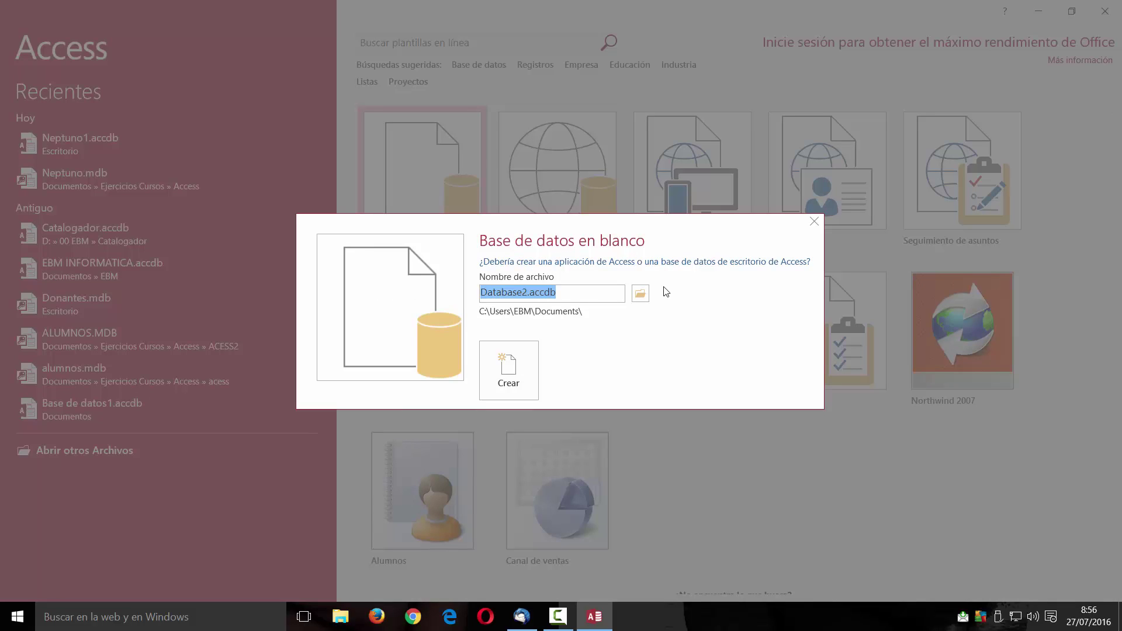
key(BackSpace)
text(PRUEBA)
Try choosing Escritorio as the save location with the Microsoft Access 2007 - 2016 (*.accdb) format, then cancel the choice
click(645, 299)
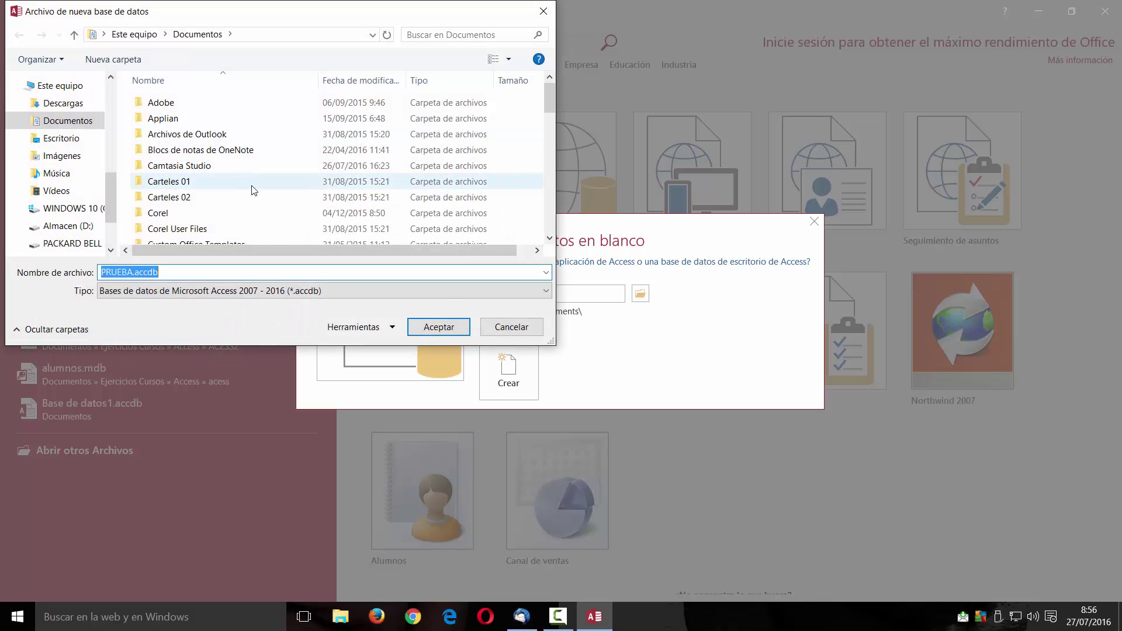
click(72, 140)
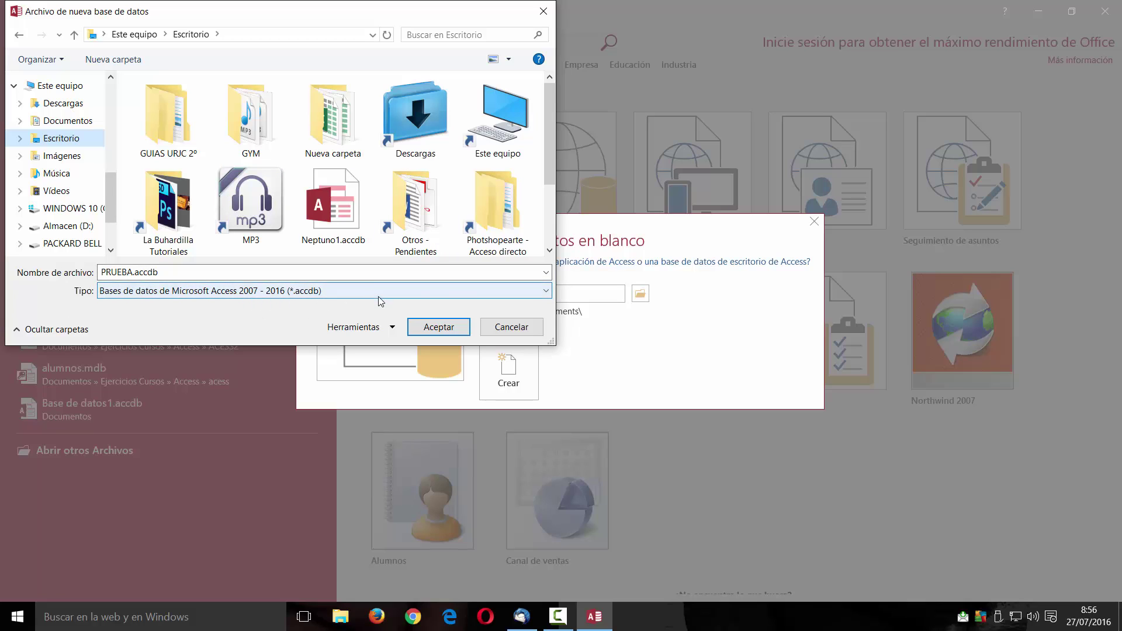
click(547, 298)
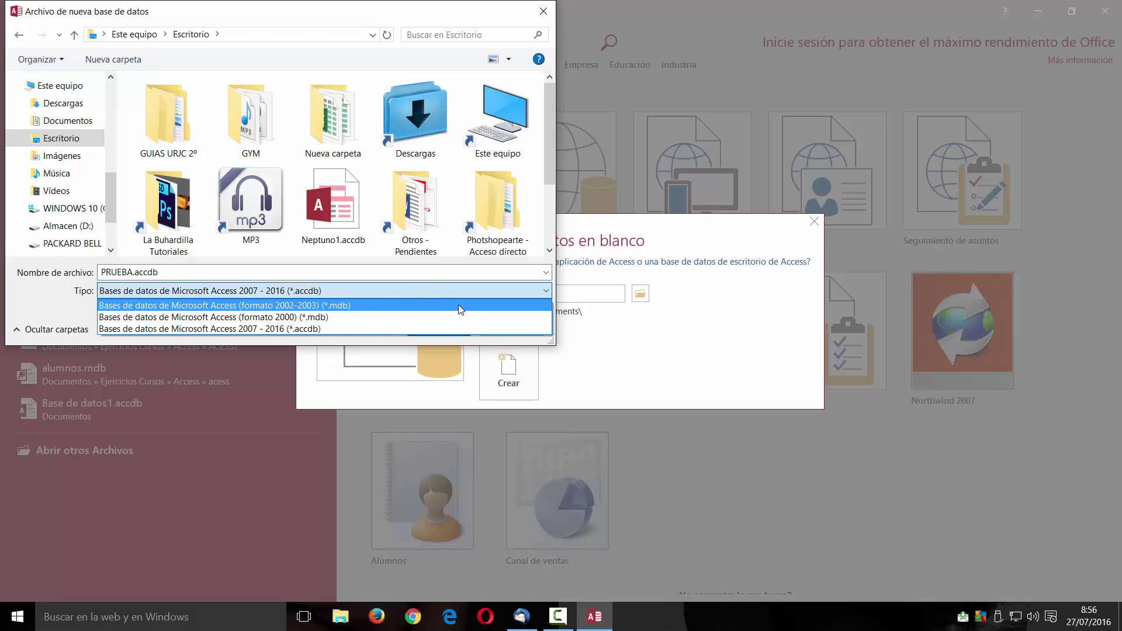
click(454, 330)
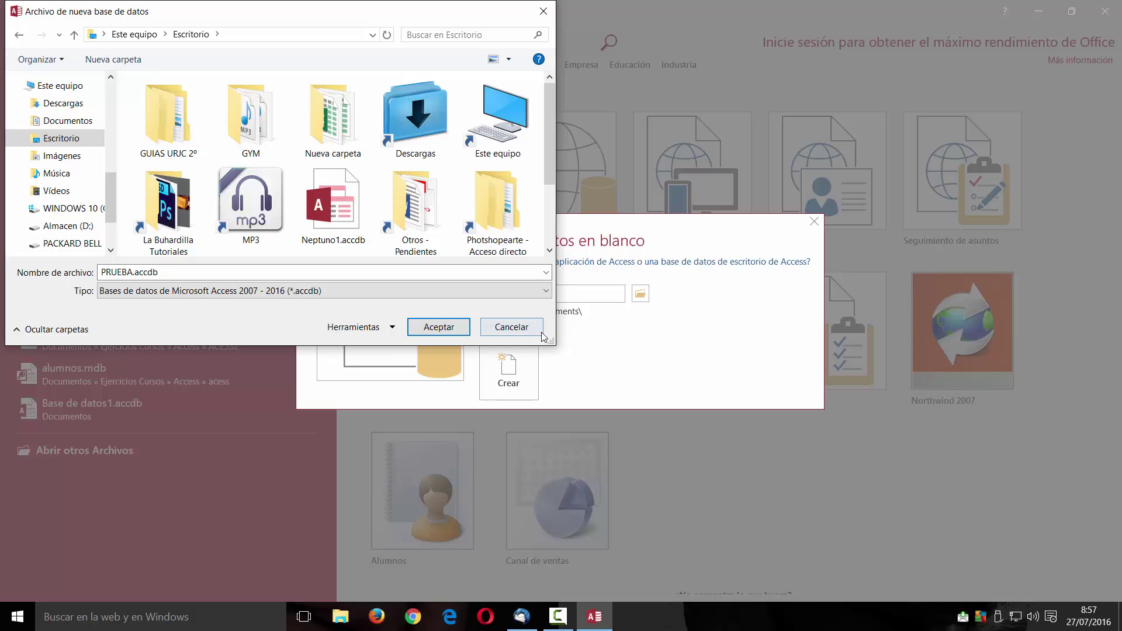
click(512, 327)
Create the blank PRUEBA database in the Documents folder
click(508, 370)
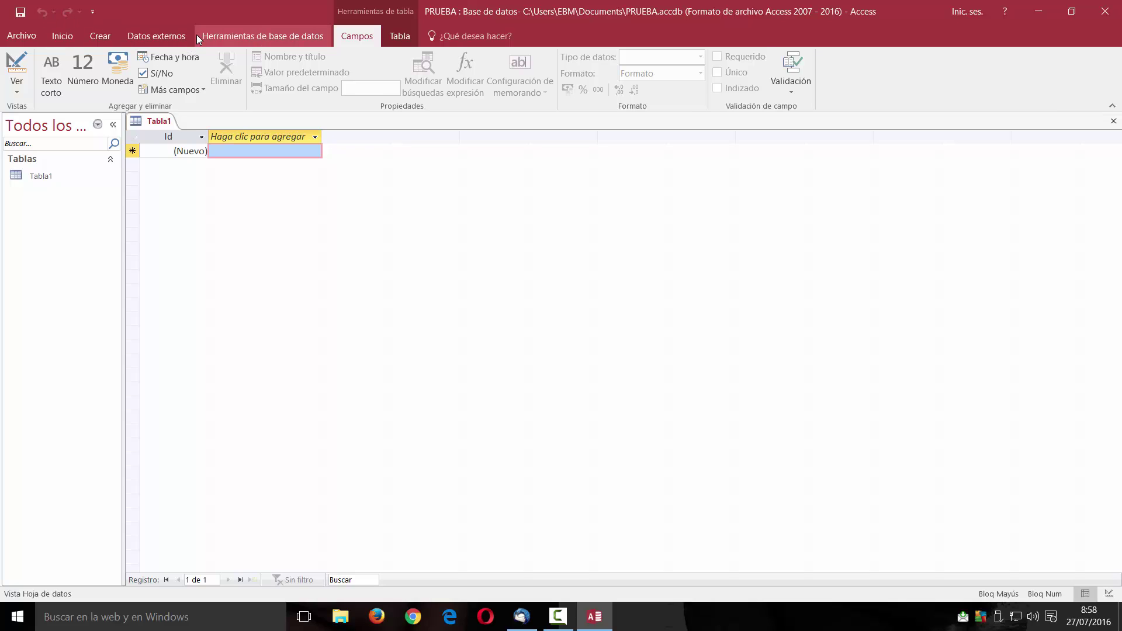
Add the Abrir command to the Quick Access Toolbar
click(92, 13)
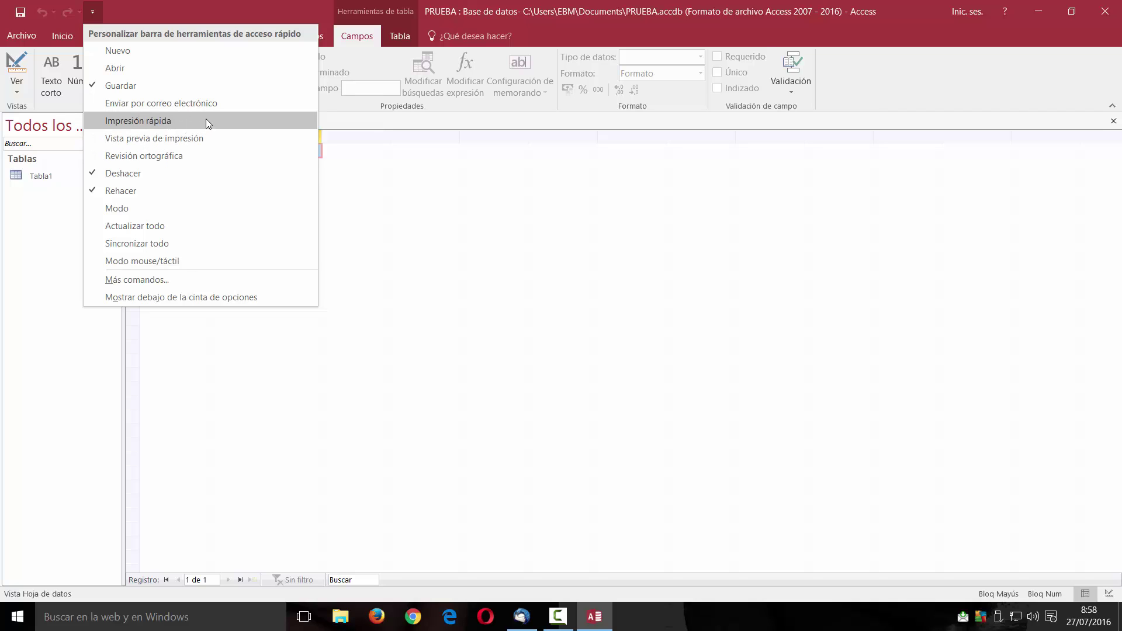
click(122, 71)
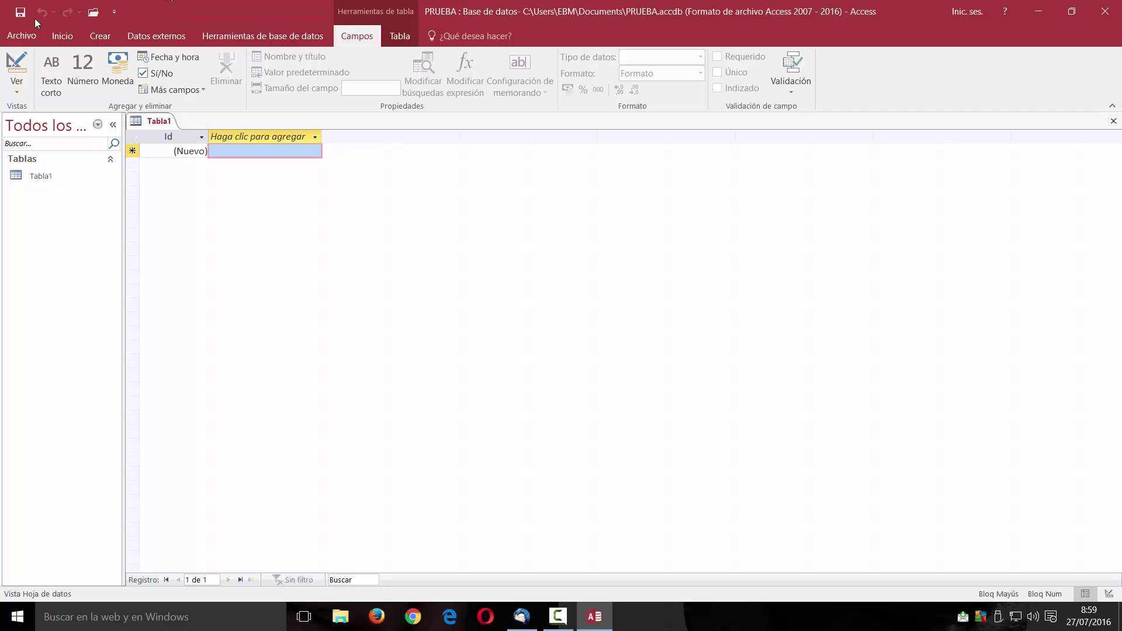
Add Actualizar lista from the full set of commands (Todos los comandos) to the Quick Access Toolbar, directly after Guardar
click(114, 11)
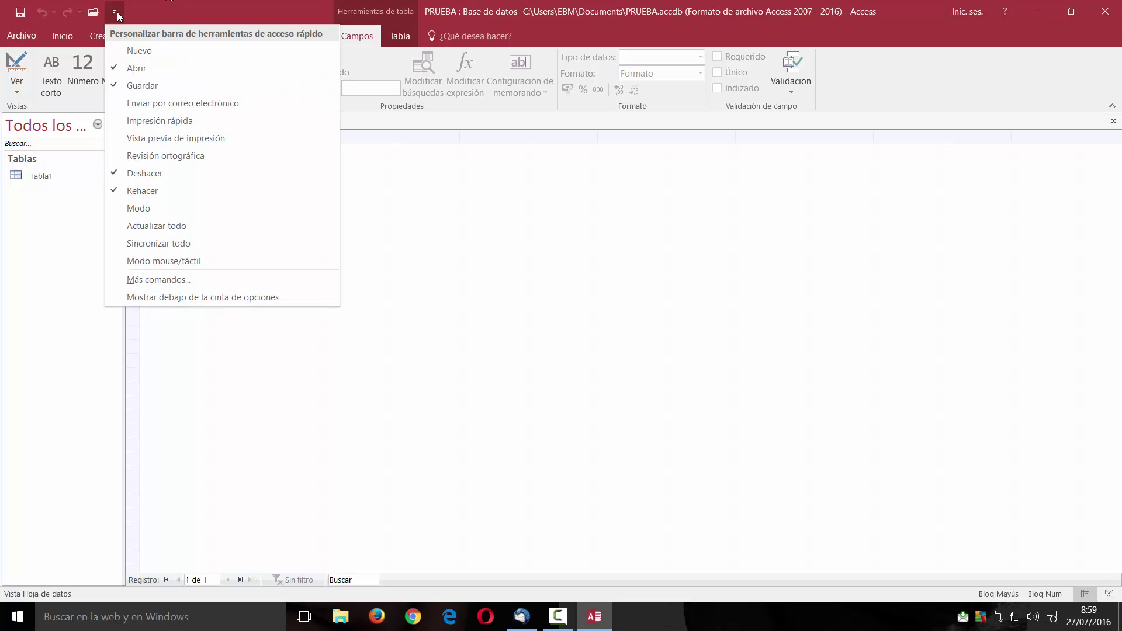
click(233, 280)
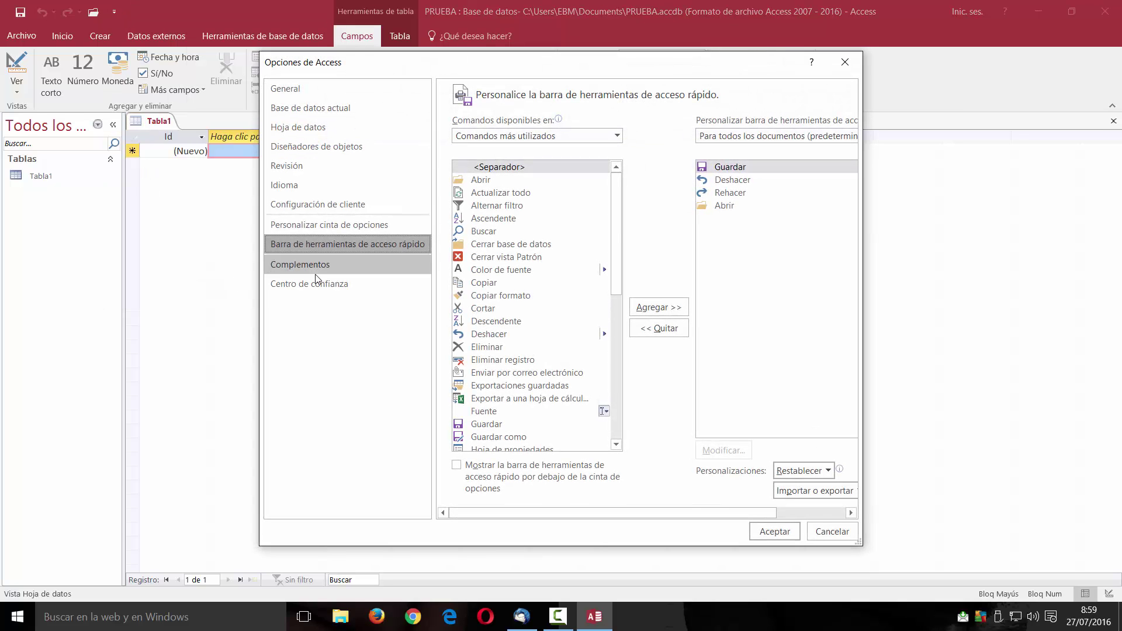
drag(618, 243, 624, 422)
scroll(624, 422, up, 10)
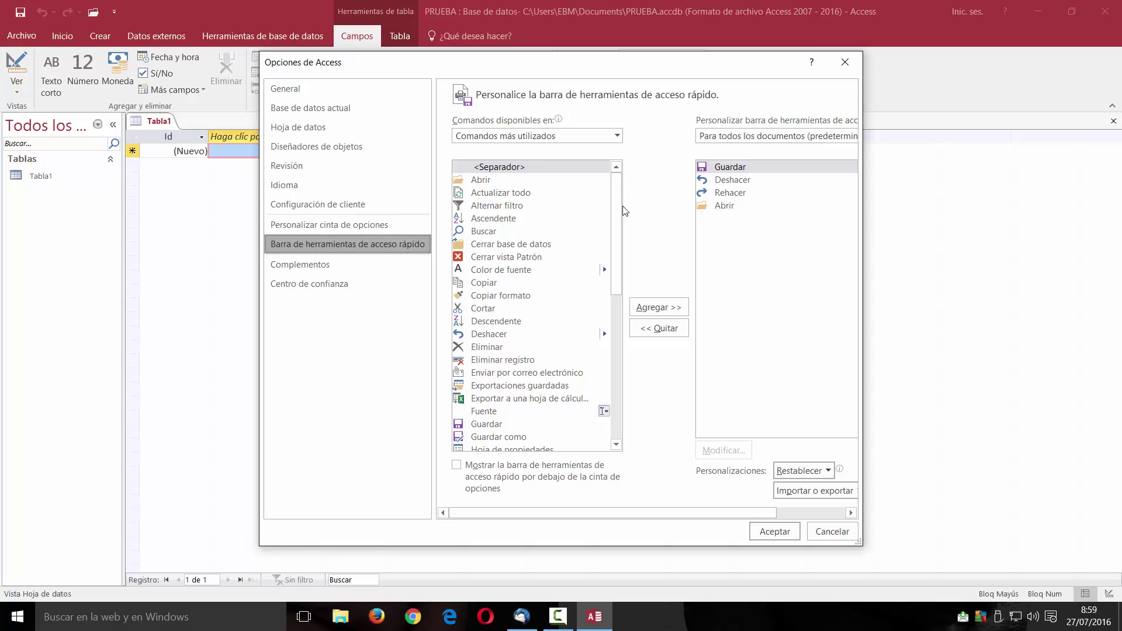
click(617, 135)
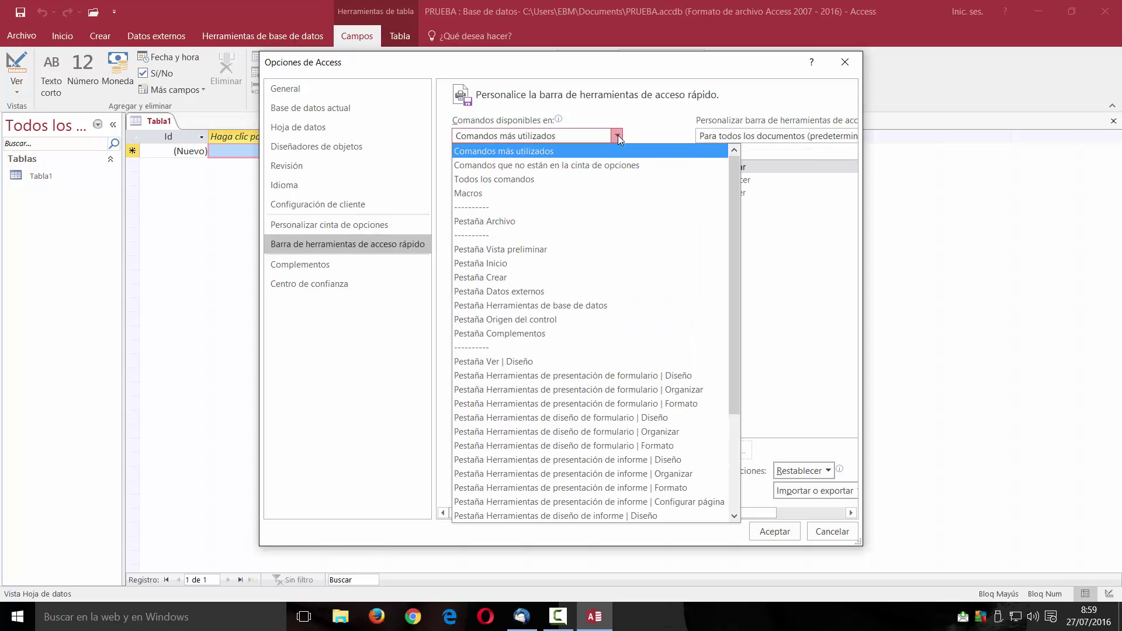
click(587, 179)
drag(615, 187, 638, 130)
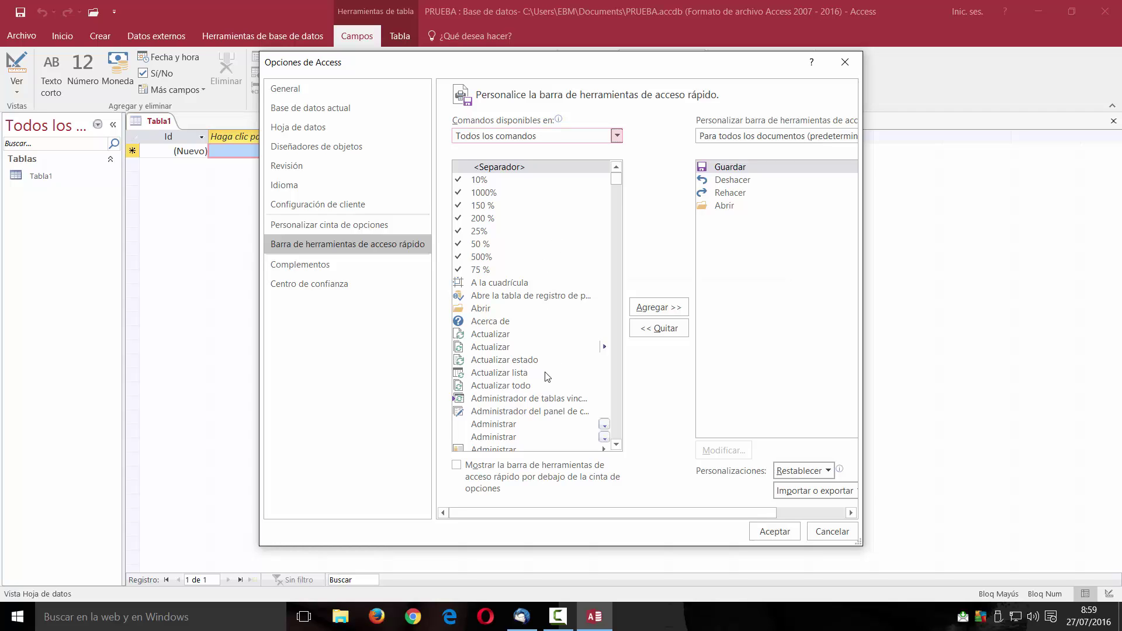
click(507, 374)
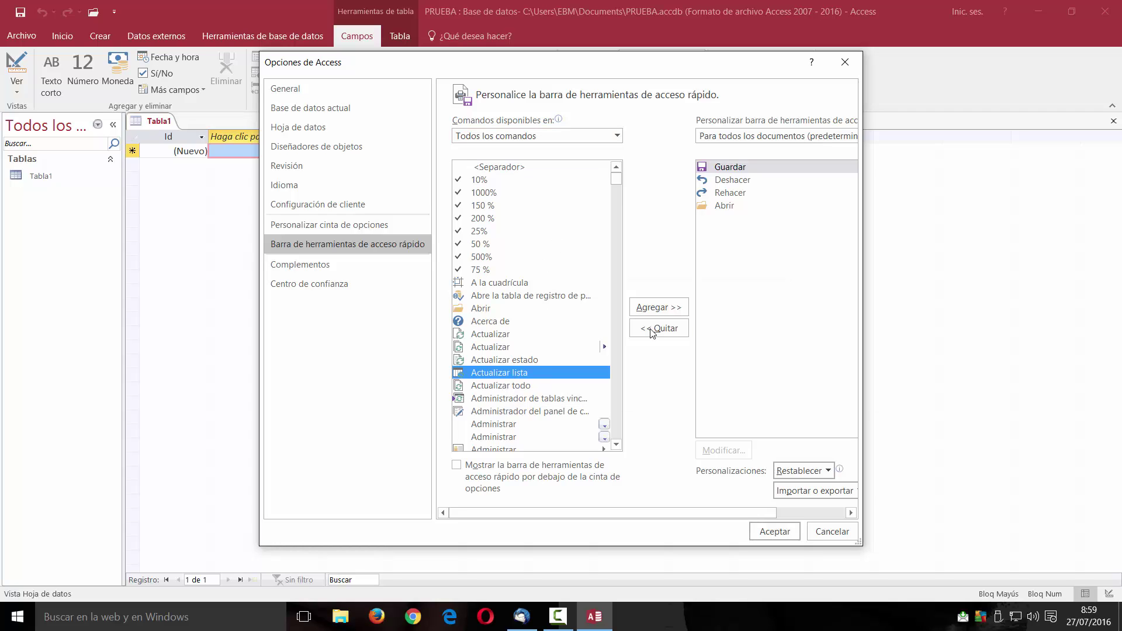
click(658, 308)
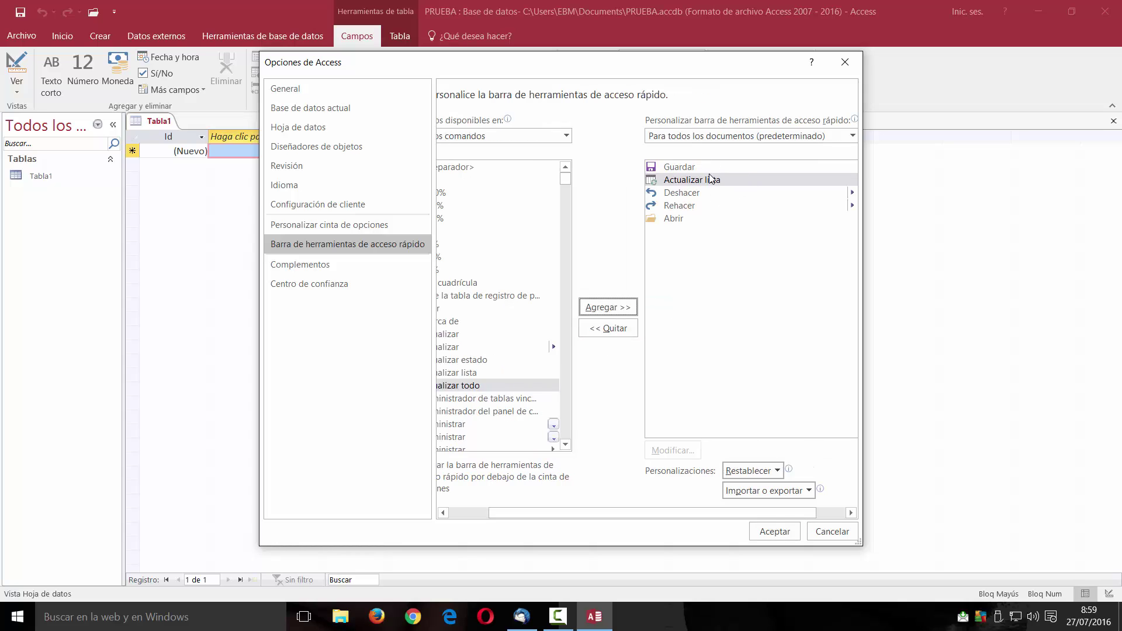
click(772, 532)
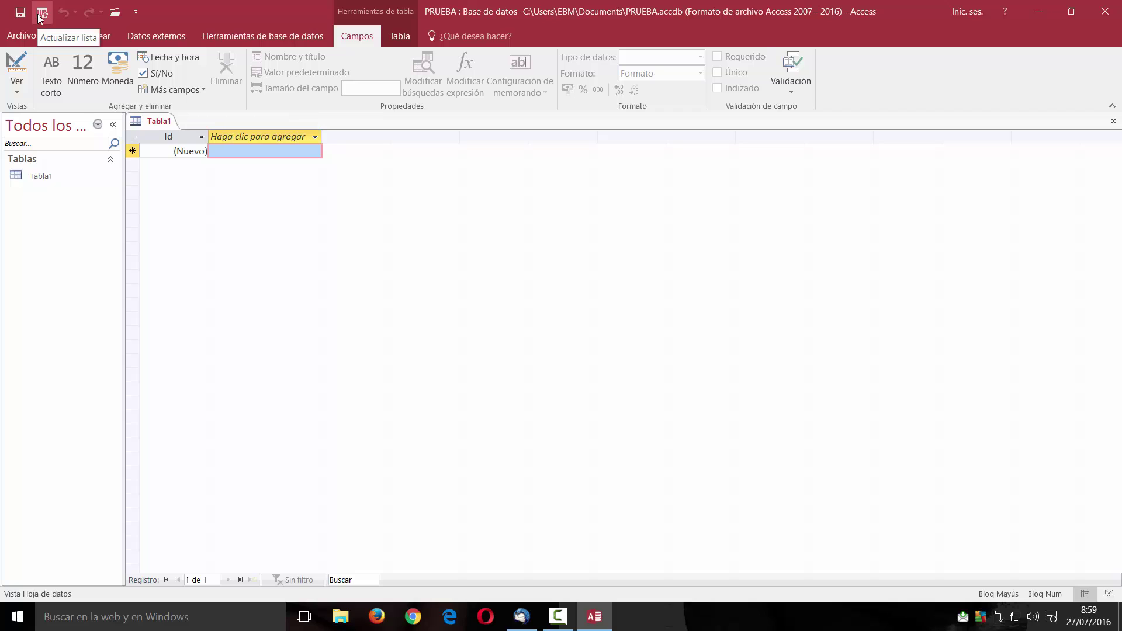
Remove the Abrir and Actualizar lista commands from the Quick Access Toolbar
click(137, 11)
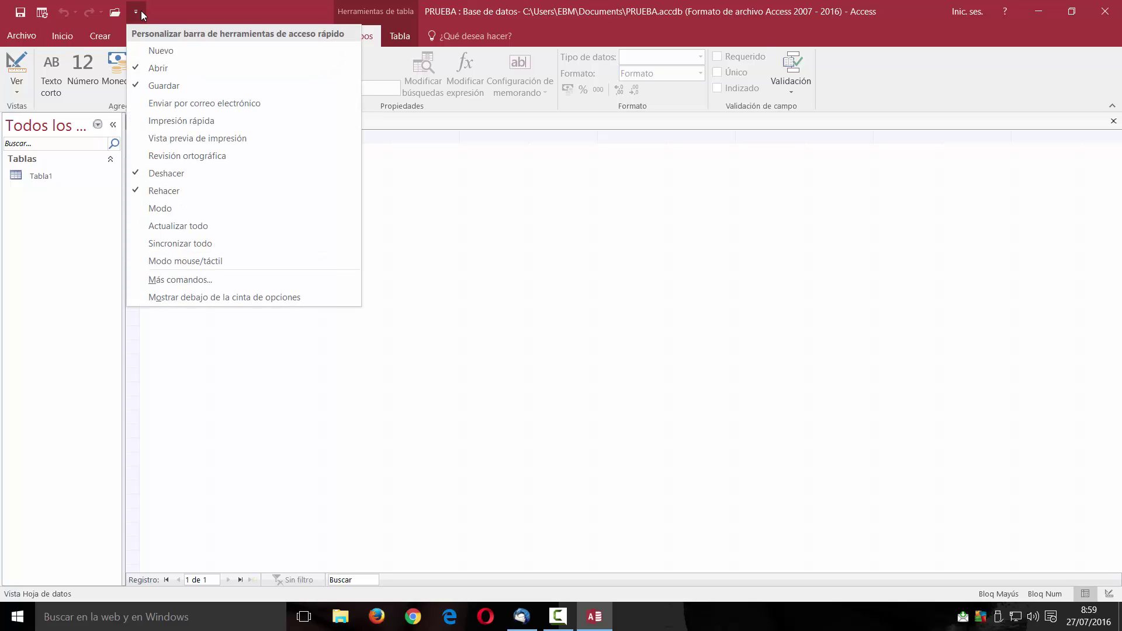
click(171, 66)
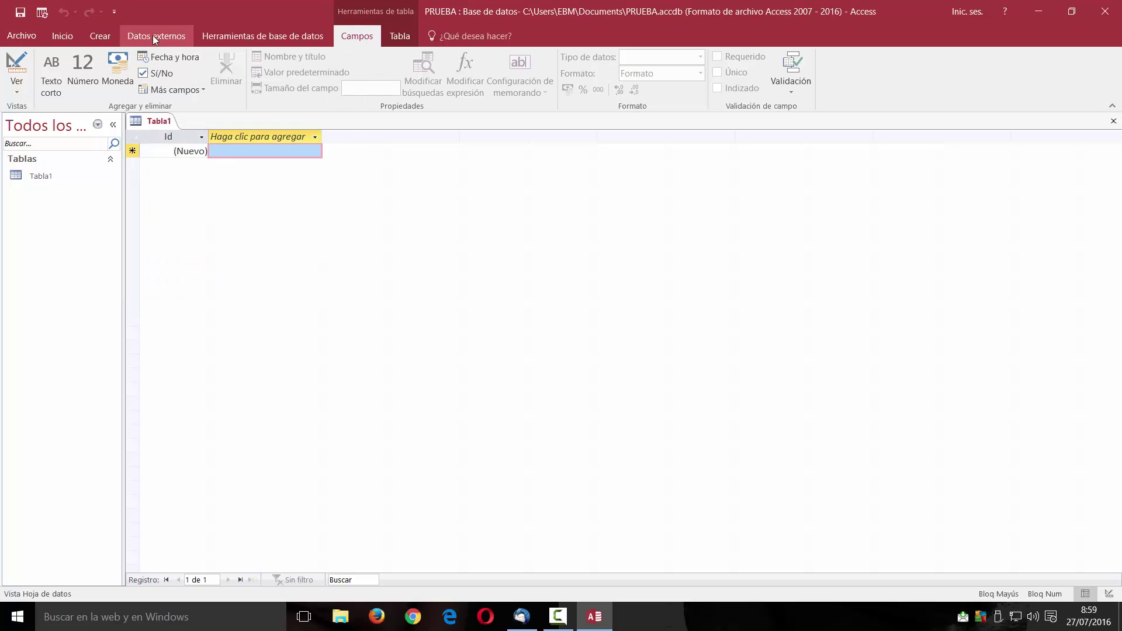
click(115, 11)
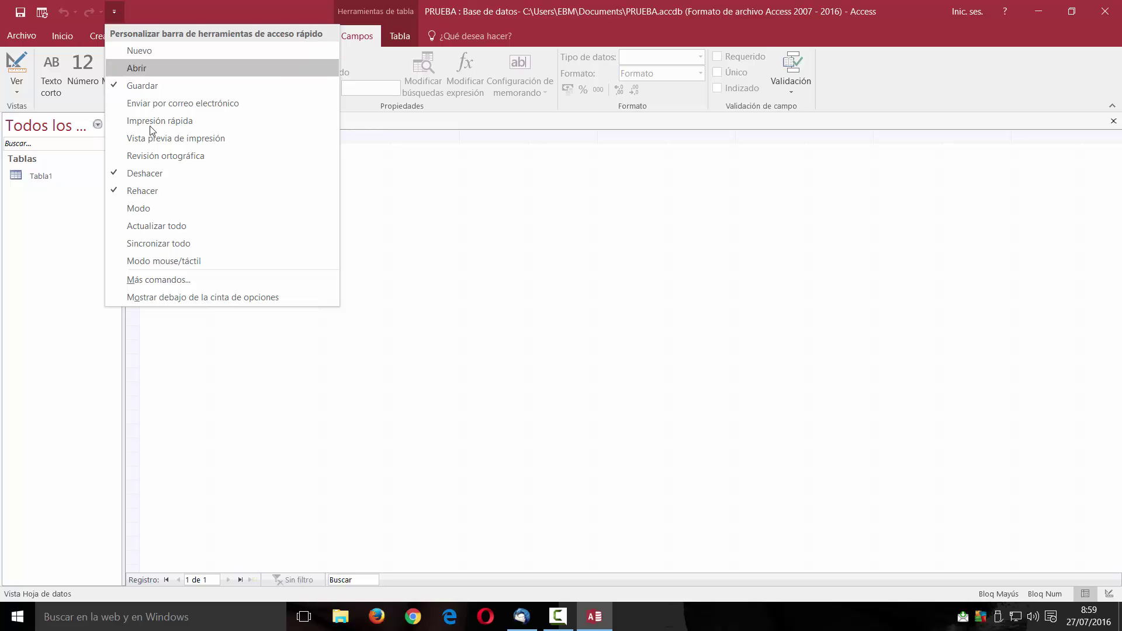
click(210, 280)
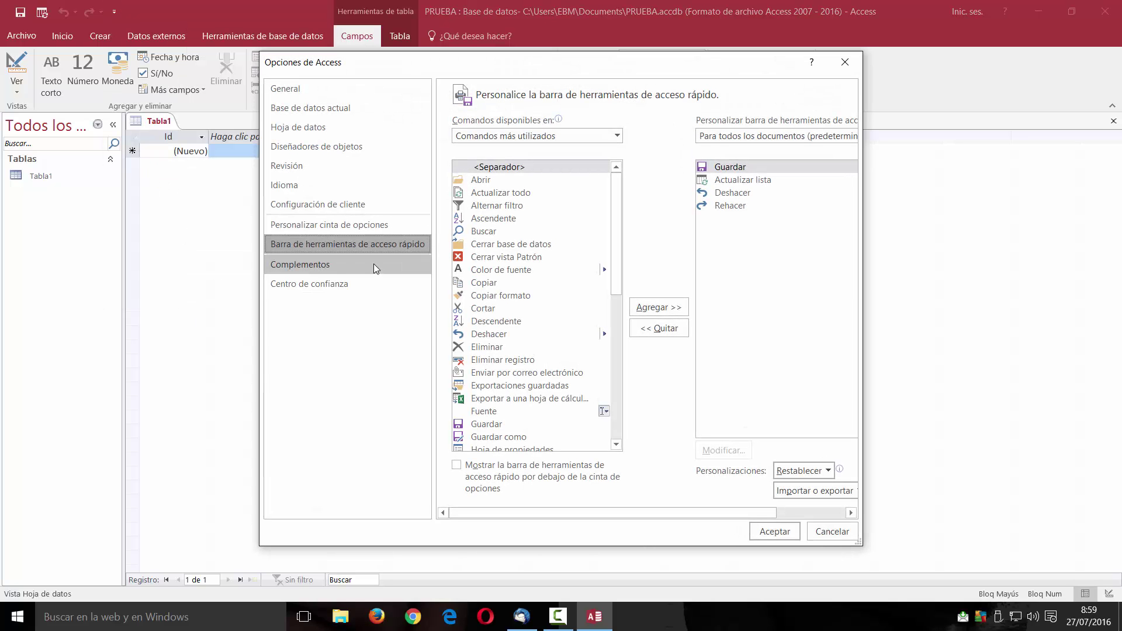
click(740, 180)
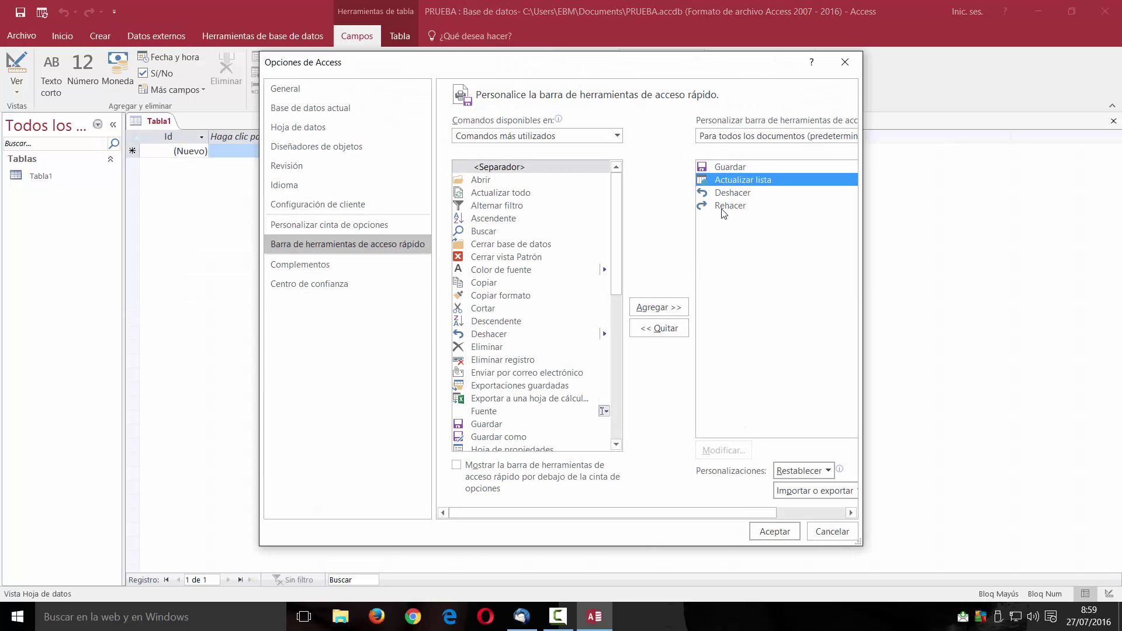
click(659, 328)
click(775, 531)
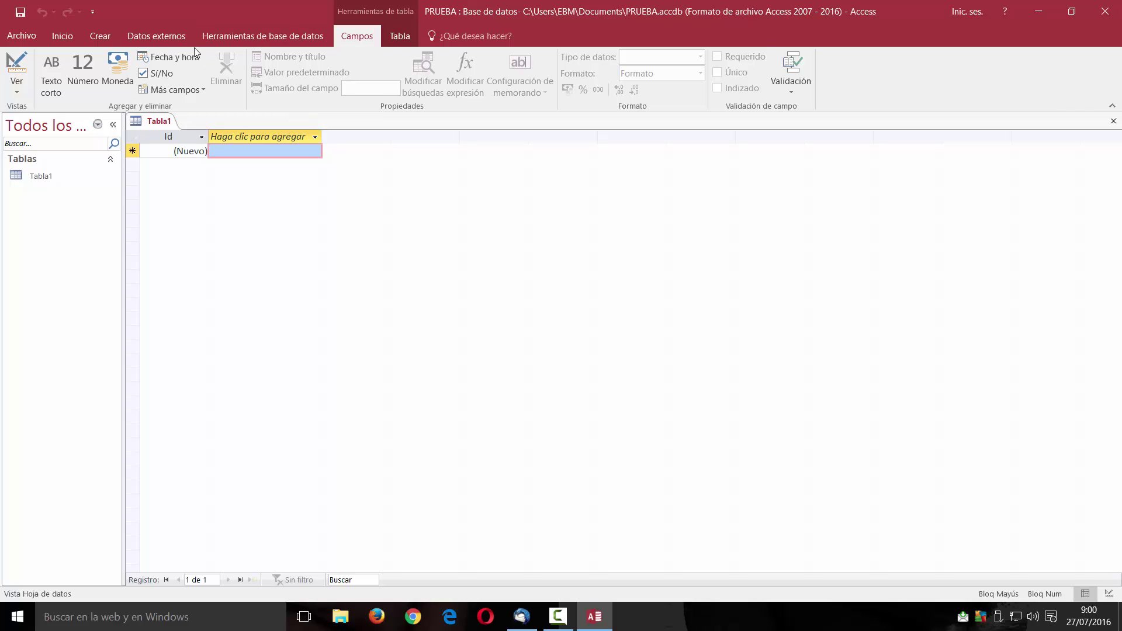
Examine the ribbon commands grouped under Inicio, Crear, Datos externos, Herramientas de base de datos, Campos and Tabla
click(59, 37)
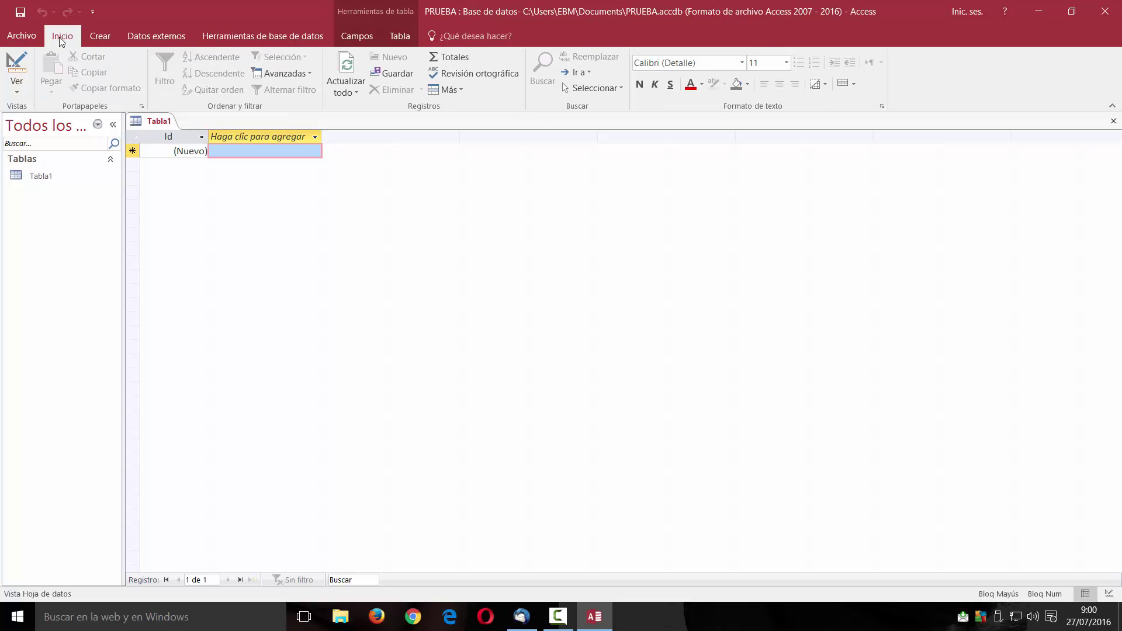
click(108, 36)
click(164, 37)
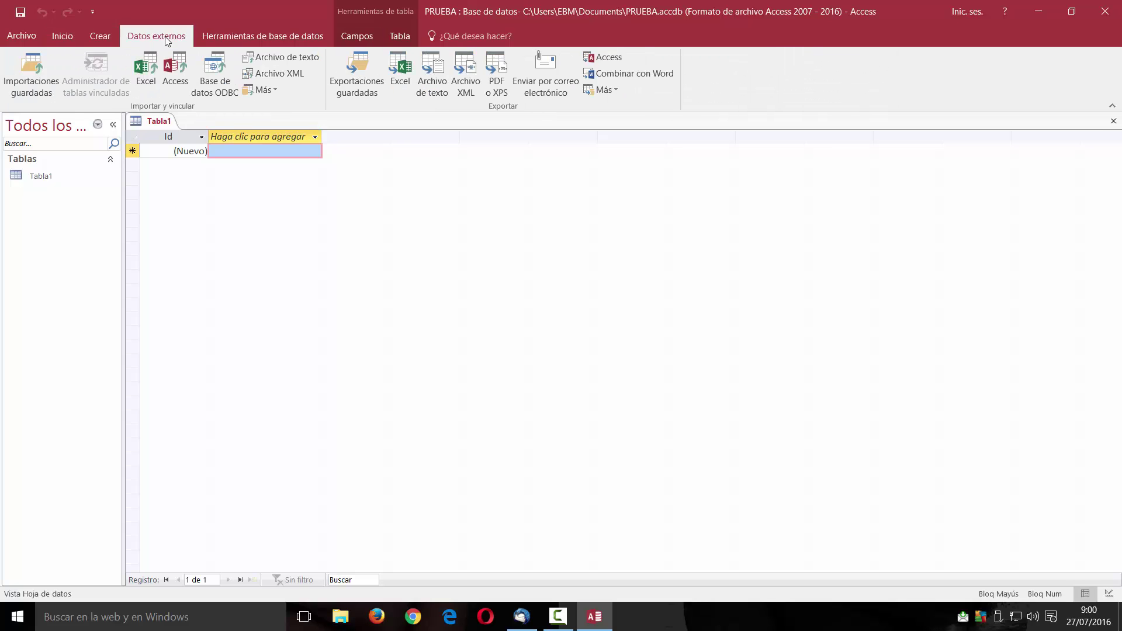
click(251, 38)
click(70, 38)
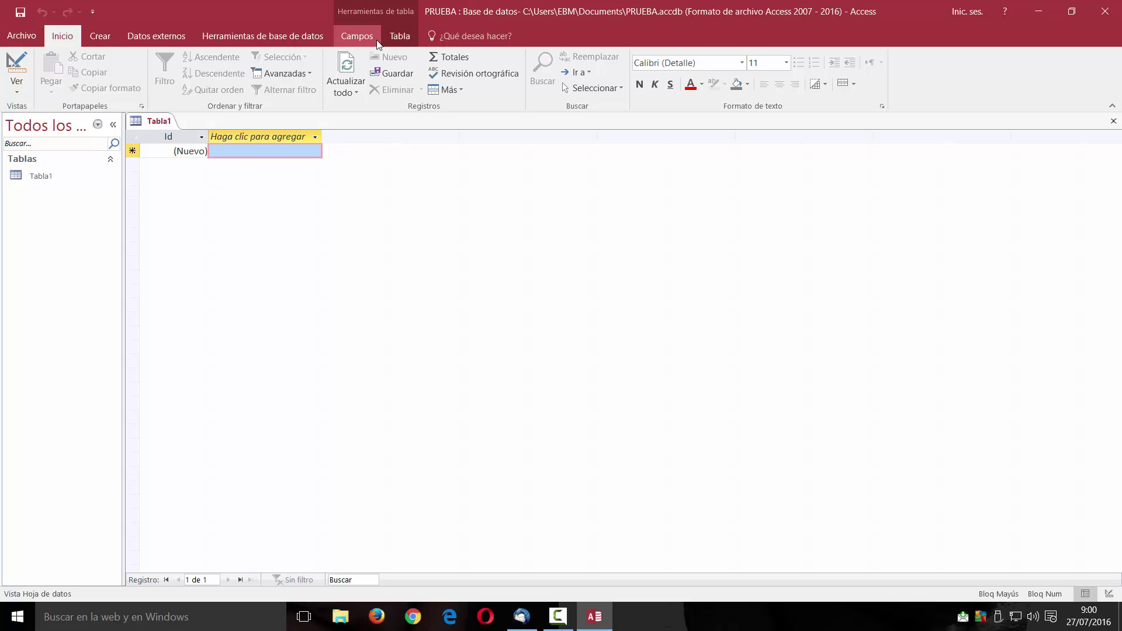
click(359, 37)
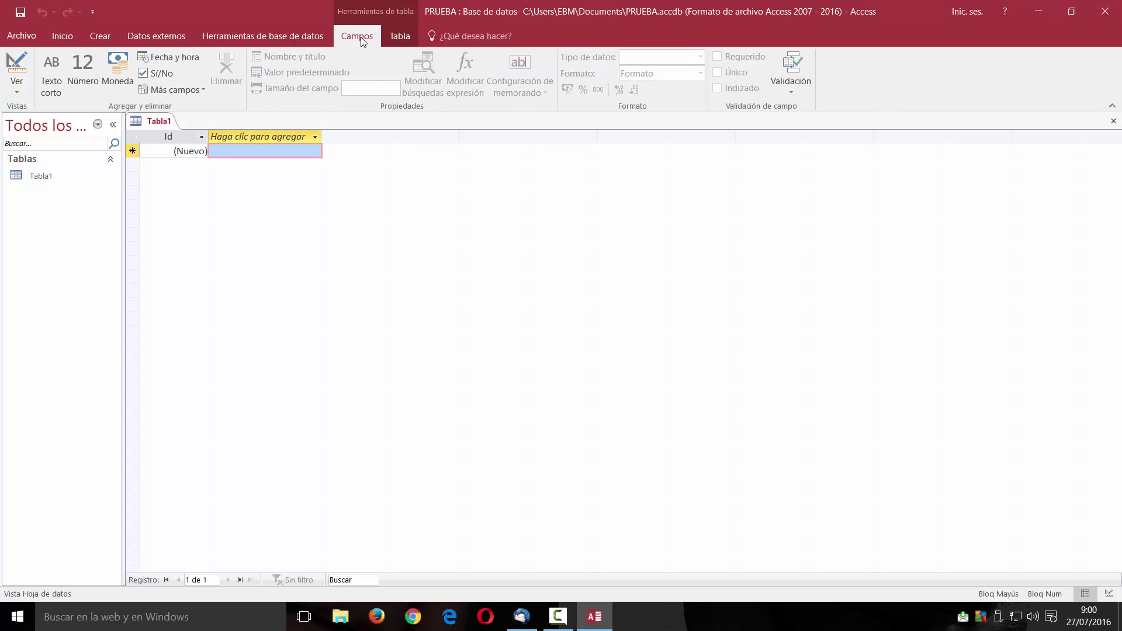
click(403, 38)
click(366, 37)
Close Tabla1 and review the Crear, Datos externos and Herramientas de base de datos commands available without an open table
click(1113, 121)
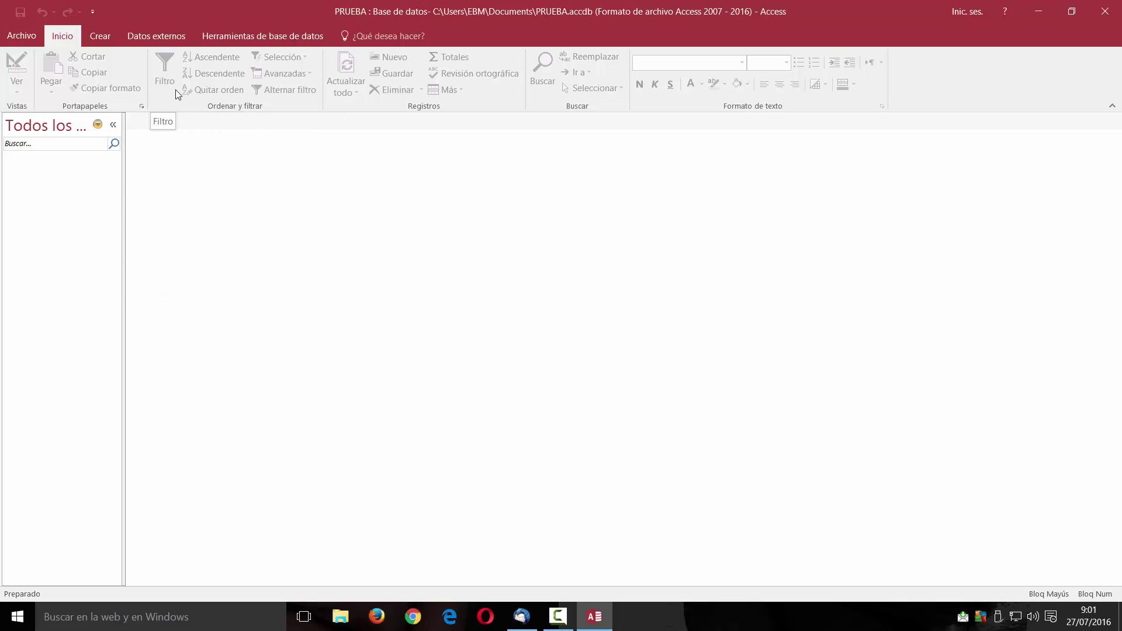
click(110, 41)
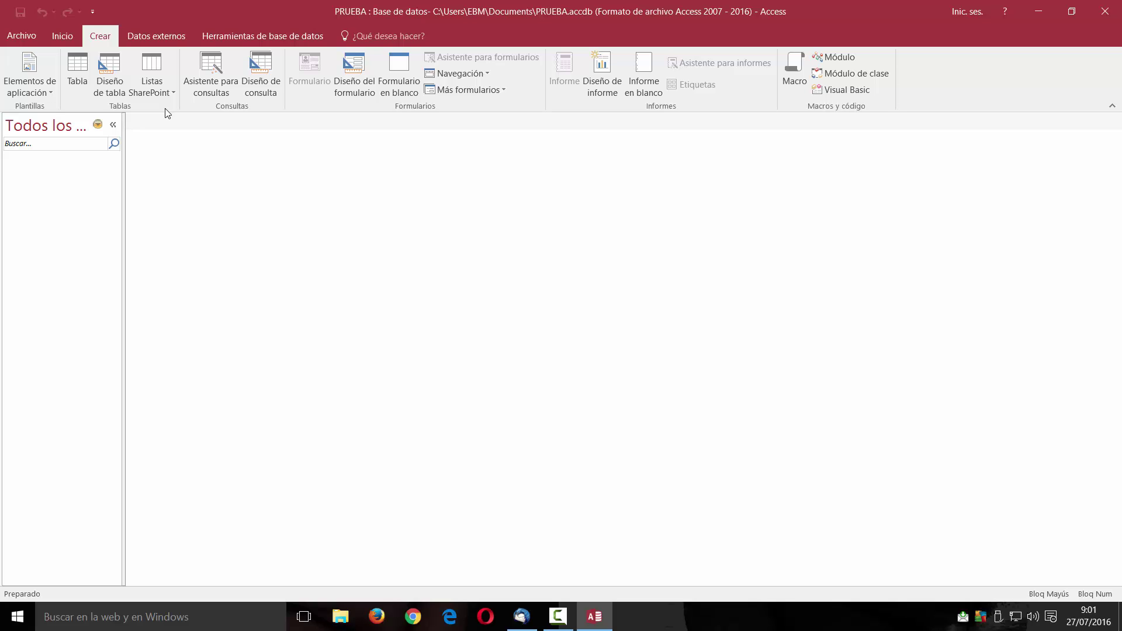
click(175, 37)
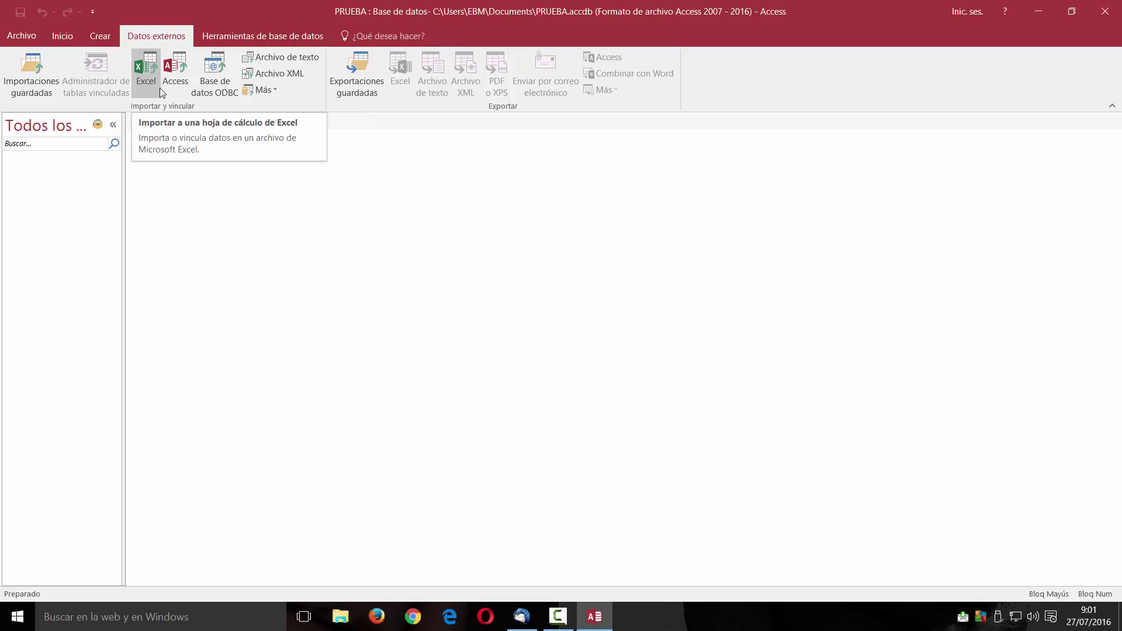
click(283, 37)
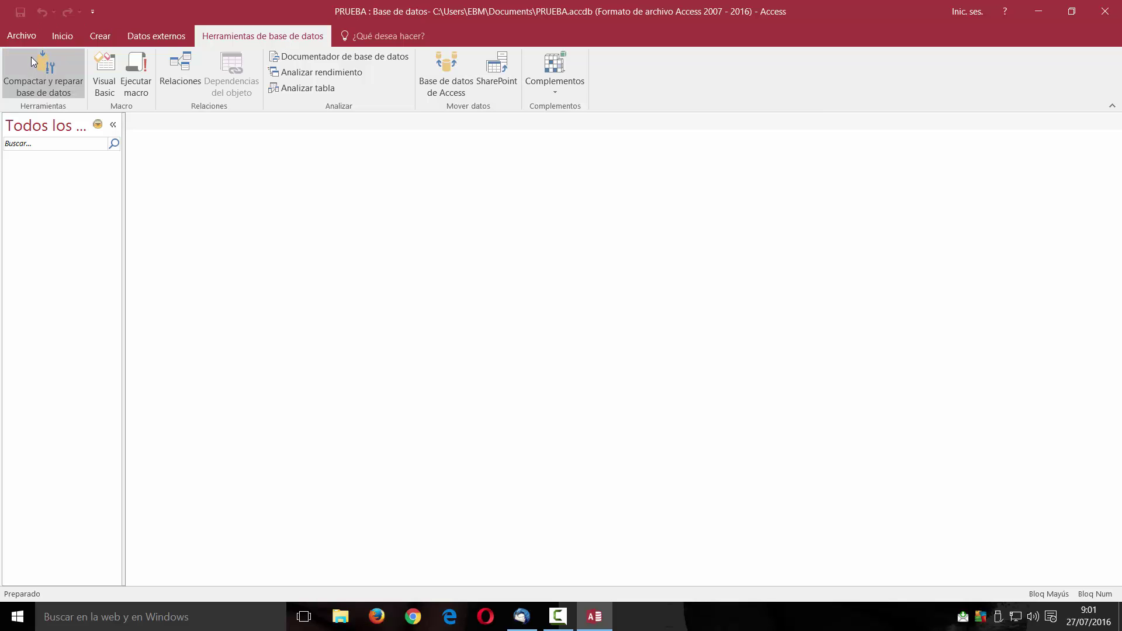
Review the database's file-level pages Información, Nuevo and Guardar como, and return to the database
click(24, 37)
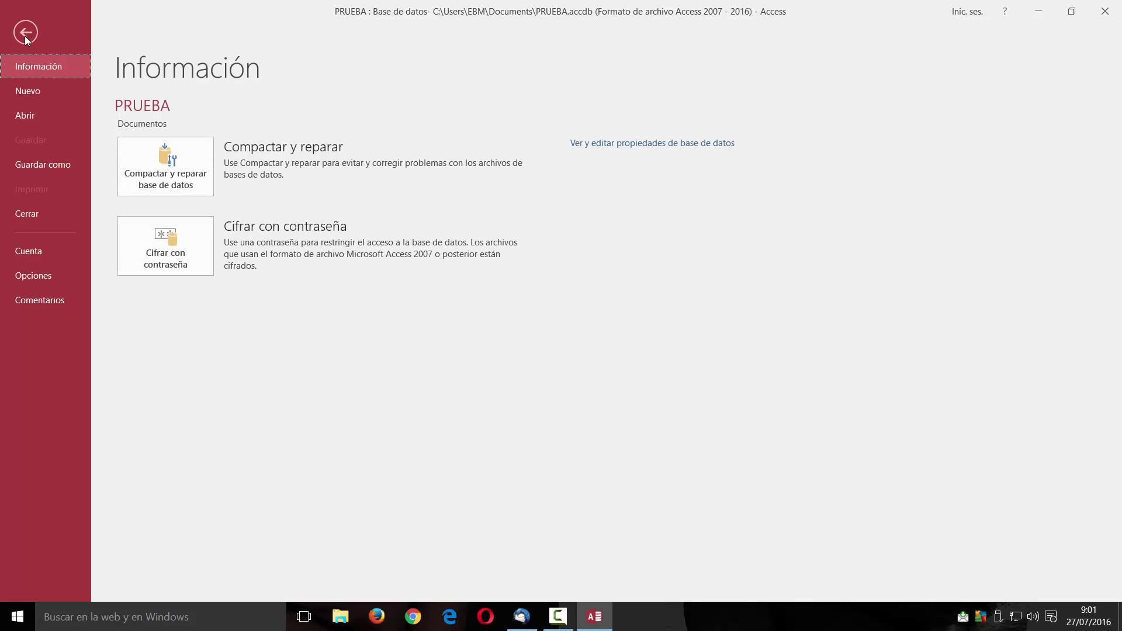
click(39, 89)
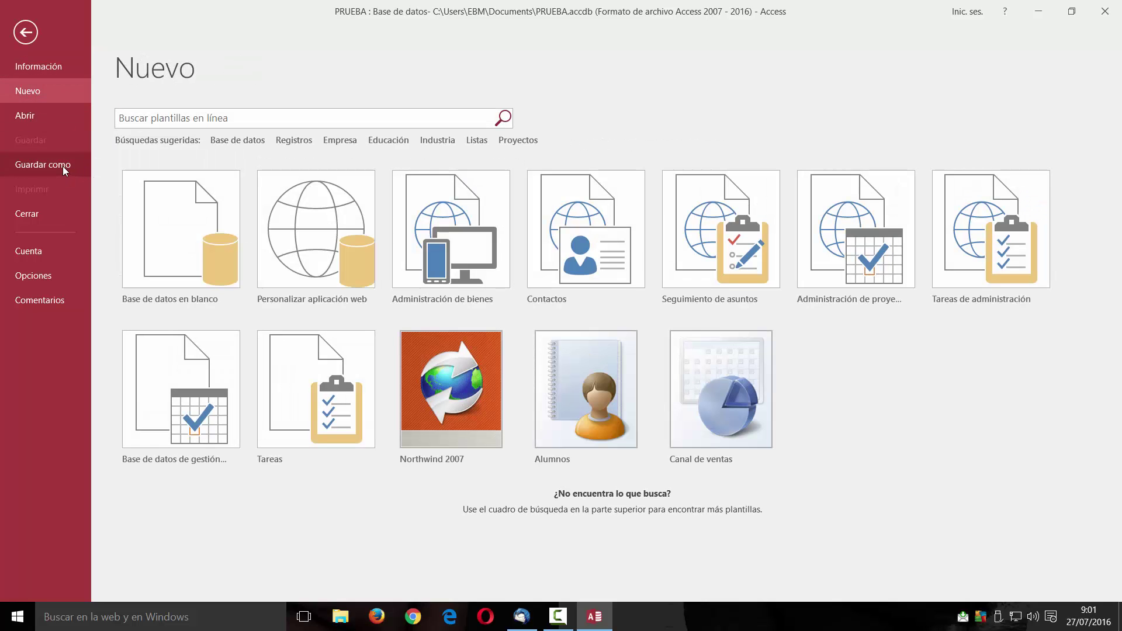
click(64, 169)
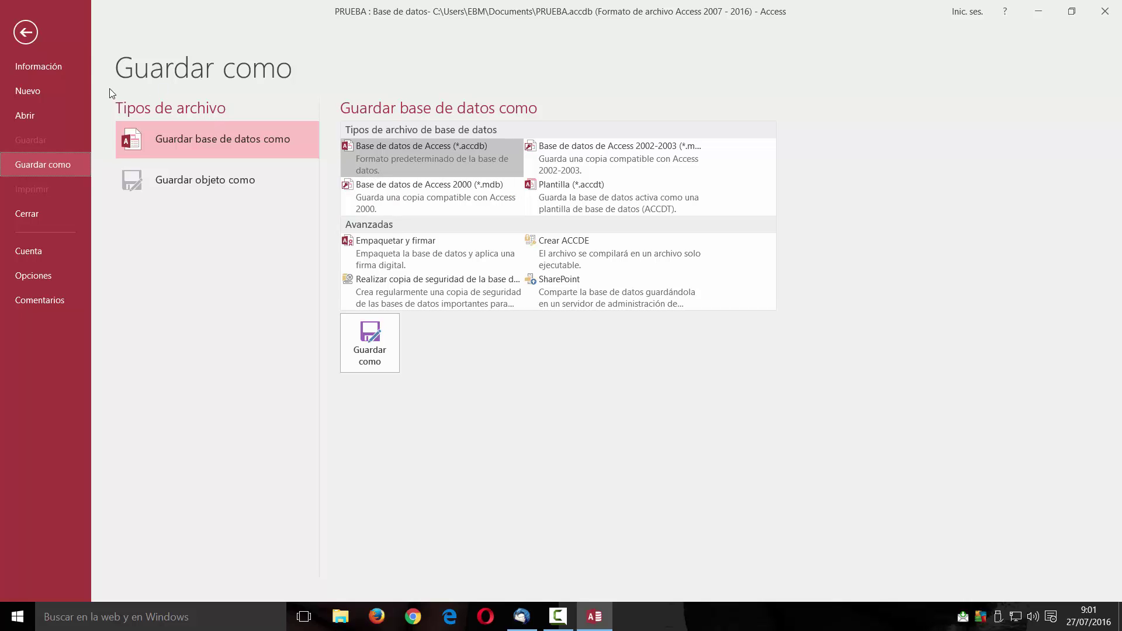
click(24, 33)
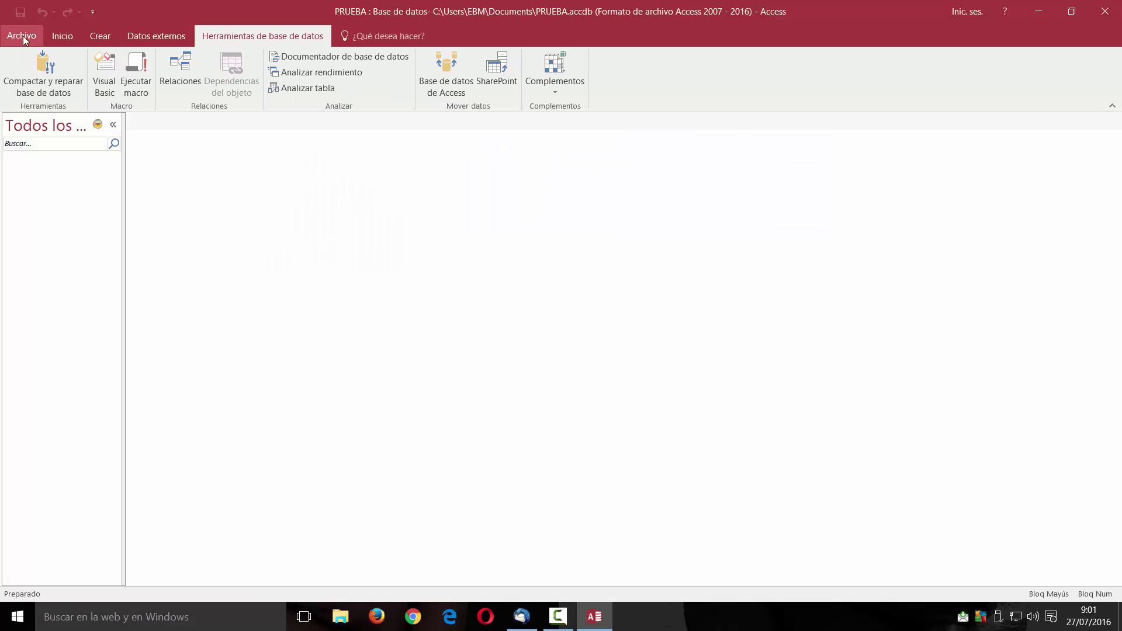
Search the command assistant for "crear tabka", create a table with the Tabla suggestion, and close it unsaved
click(408, 35)
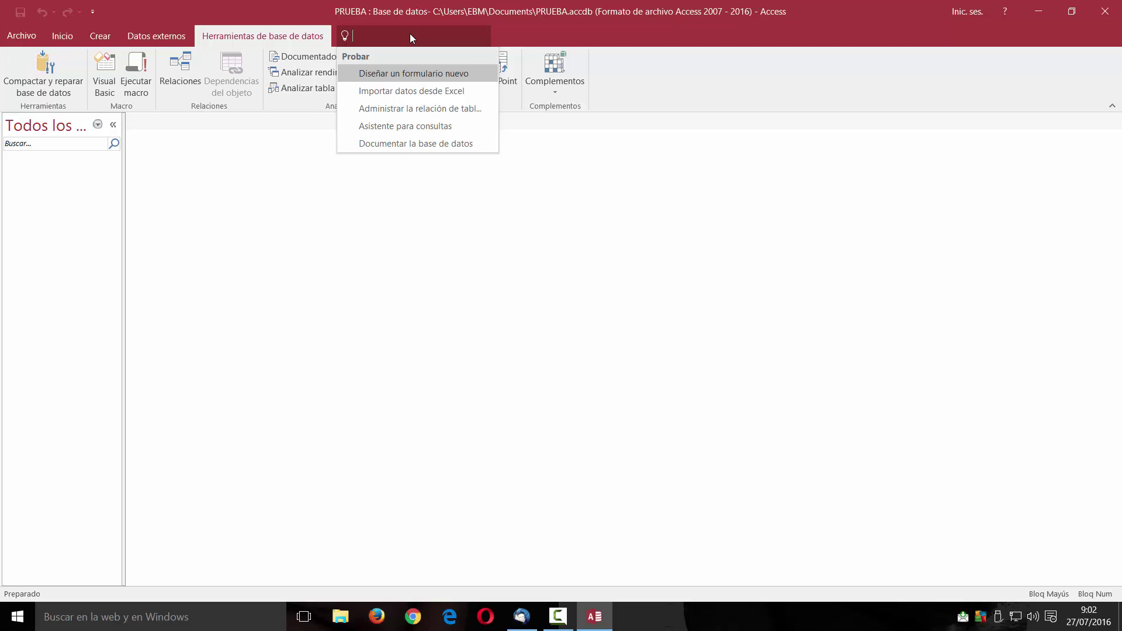
text(C)
key(BackSpace)
text(crear)
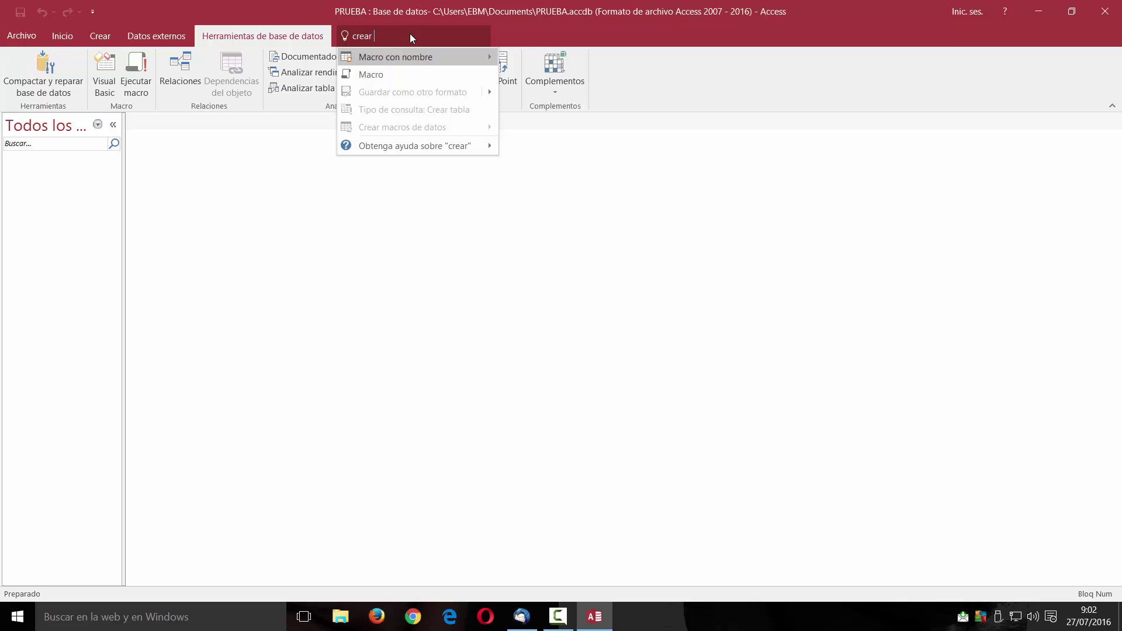
text( tabka)
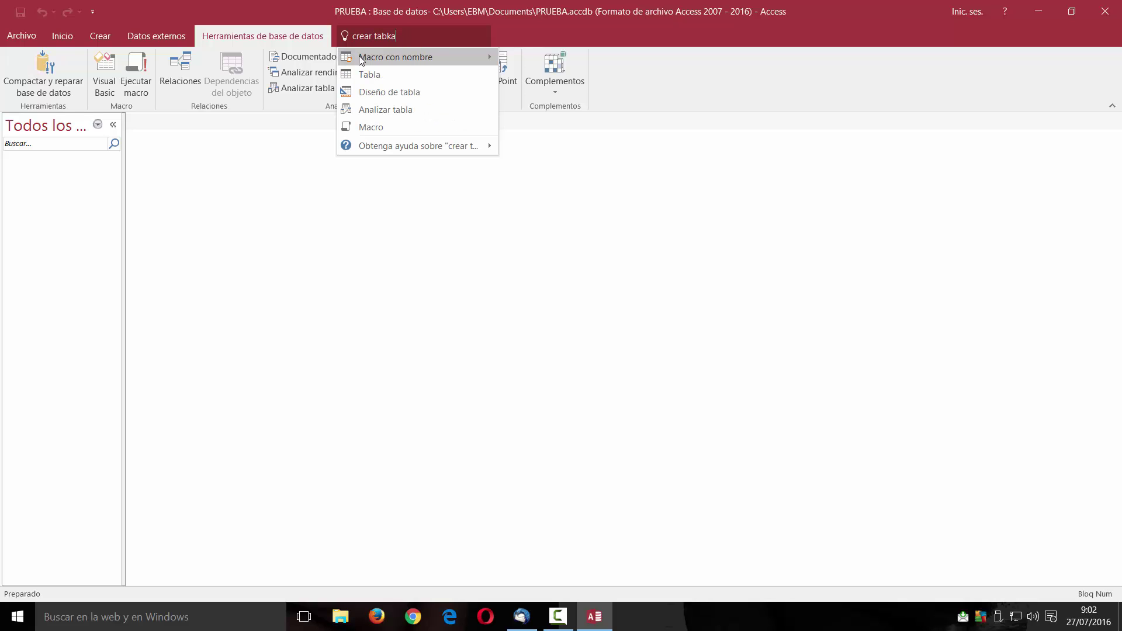
click(370, 75)
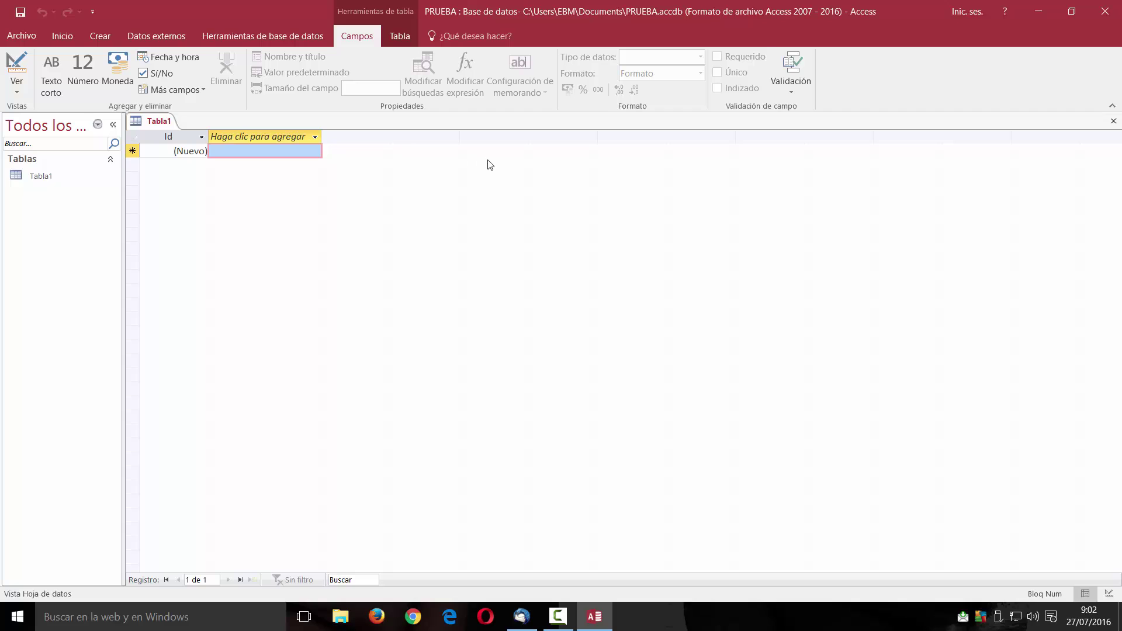
click(1111, 127)
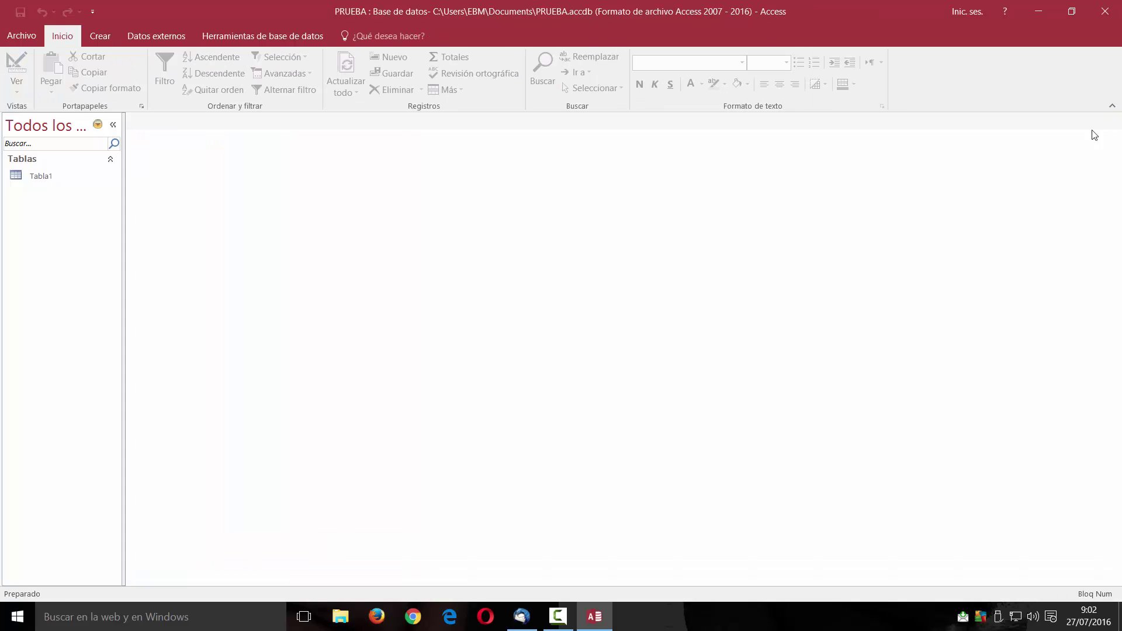
Look up the command assistant's suggestions for "Diseñar un formulario nuevo" and dismiss them
click(396, 37)
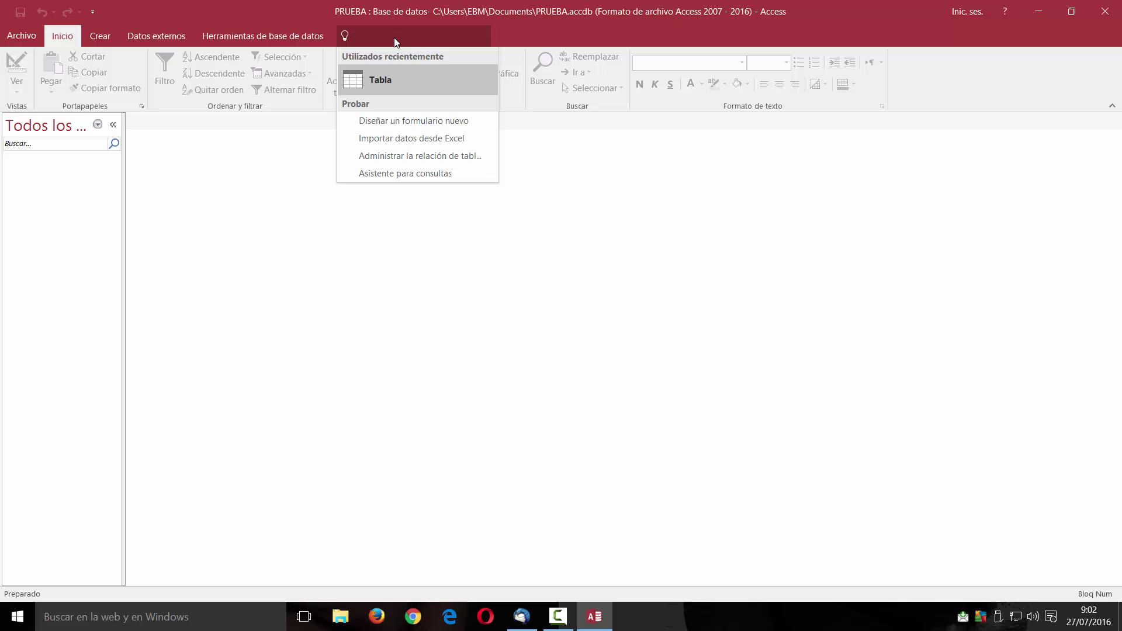
click(432, 121)
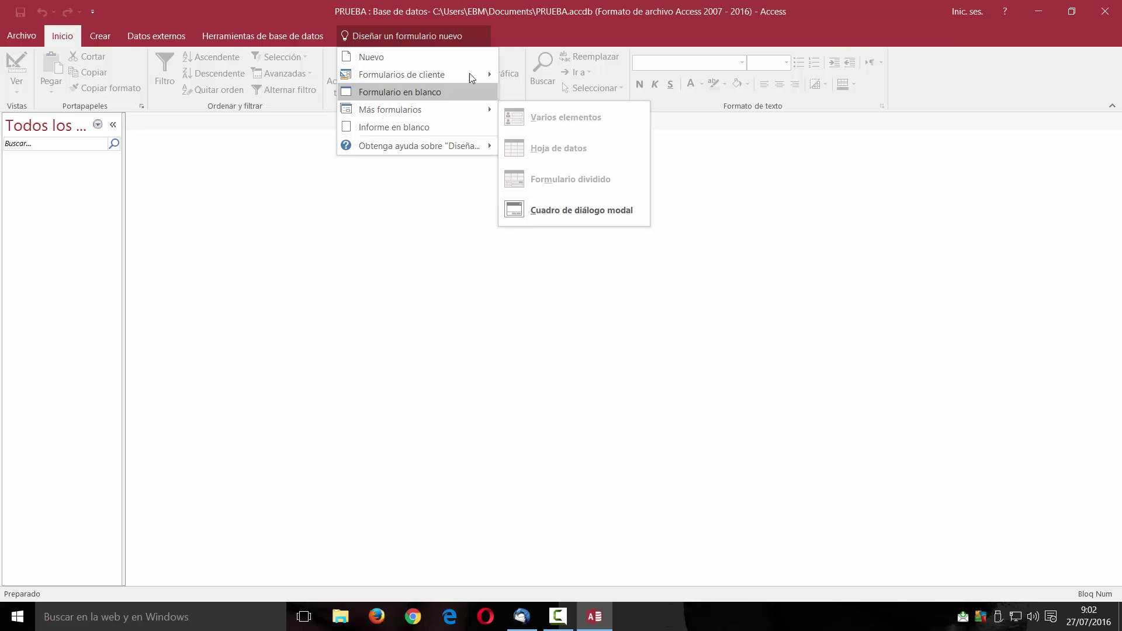
click(528, 36)
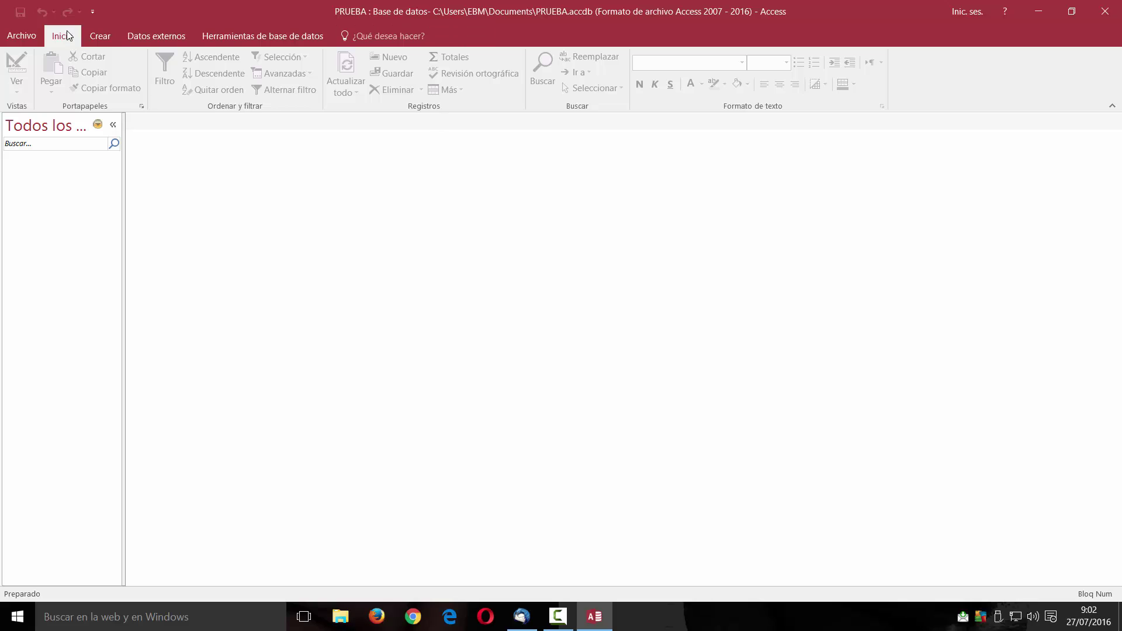
Collapse the ribbon, reveal the Datos externos commands temporarily, and restore the full ribbon
double_click(170, 37)
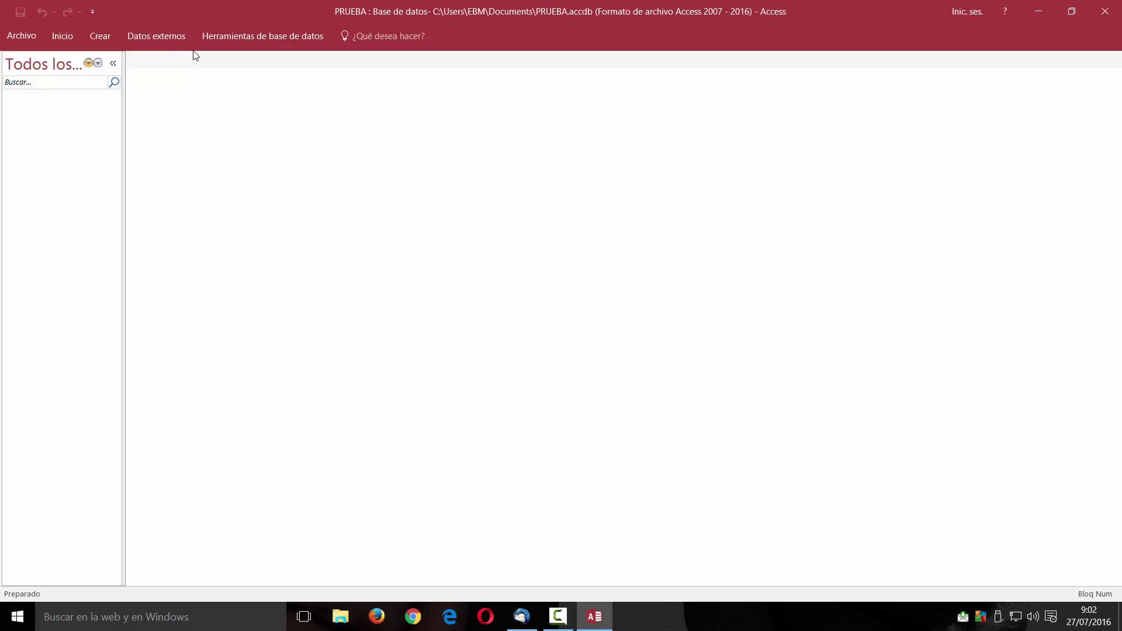
click(165, 37)
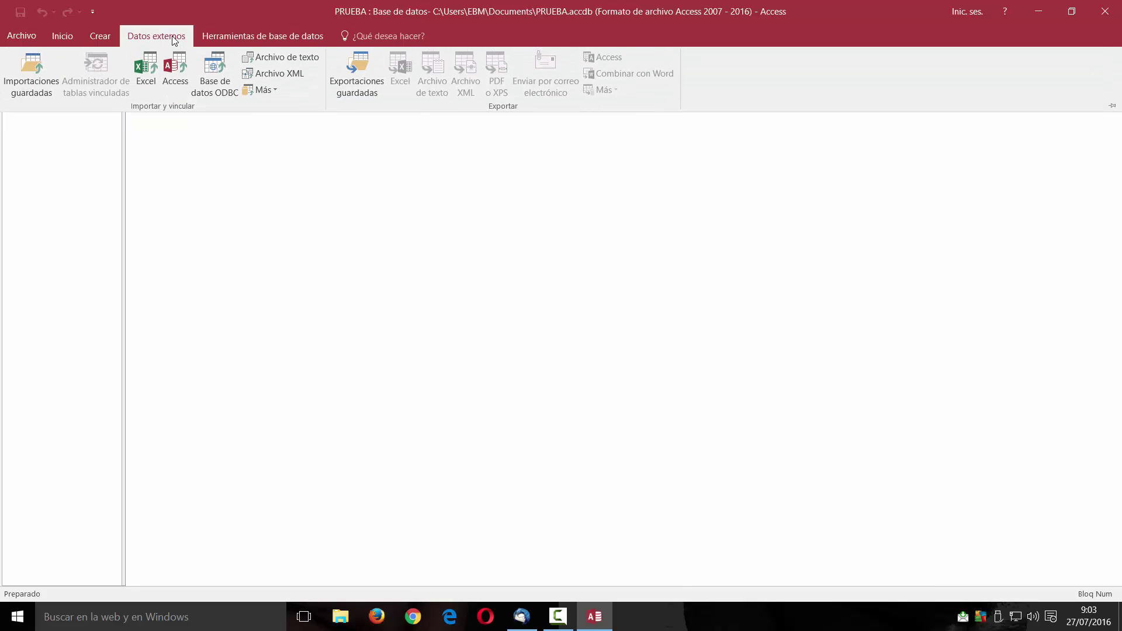
click(170, 33)
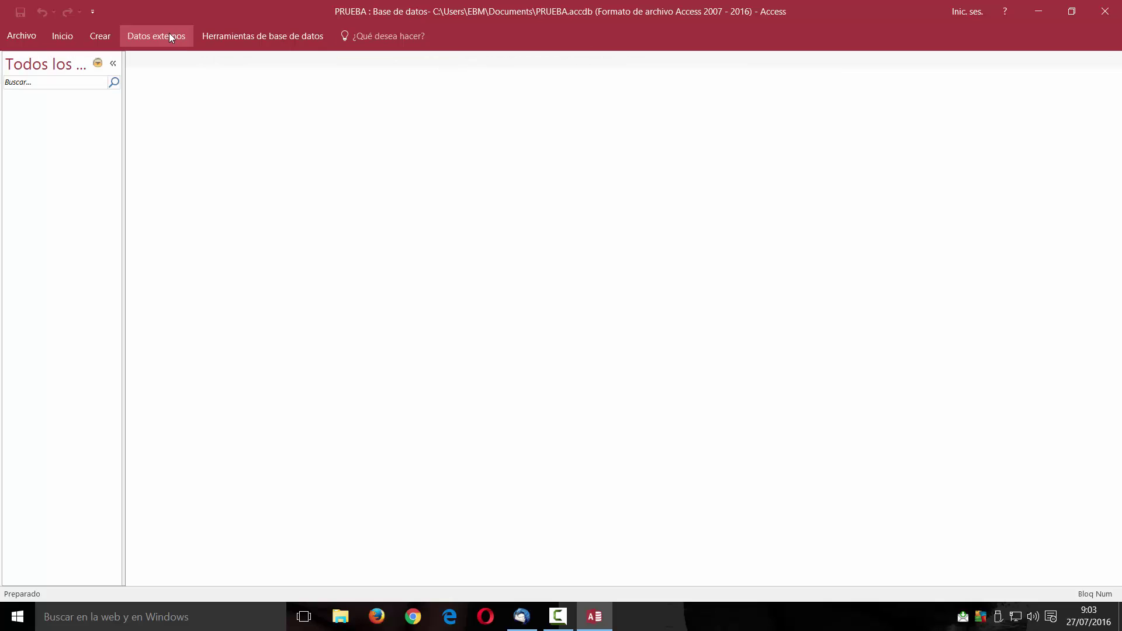
double_click(169, 37)
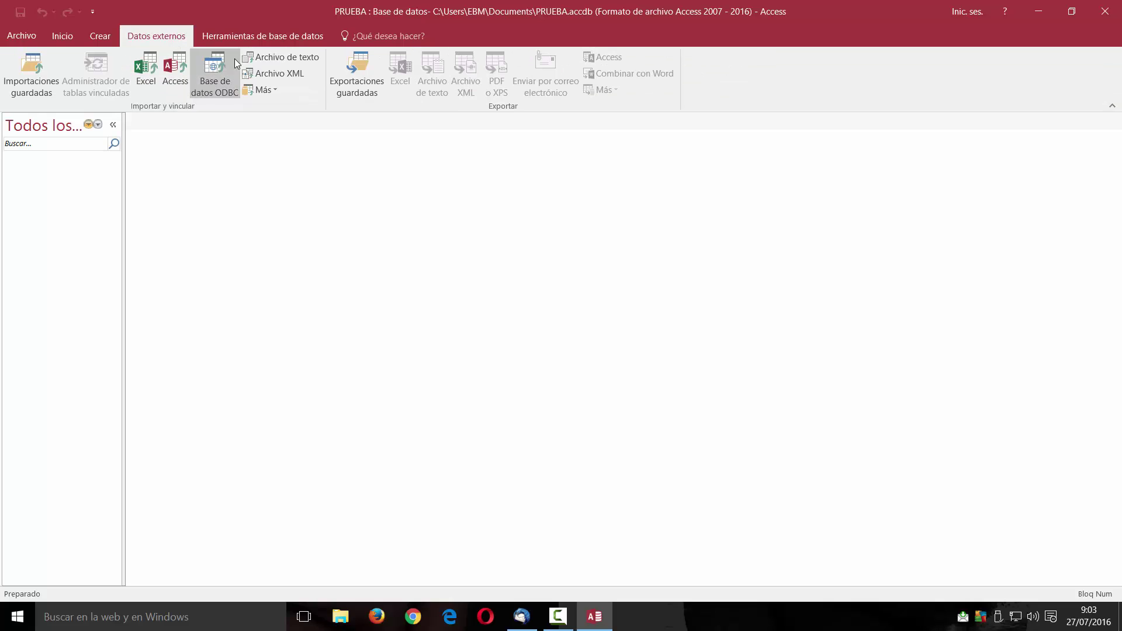
Minimize the ribbon again, show the Datos externos commands temporarily, and pin the ribbon open
click(1113, 107)
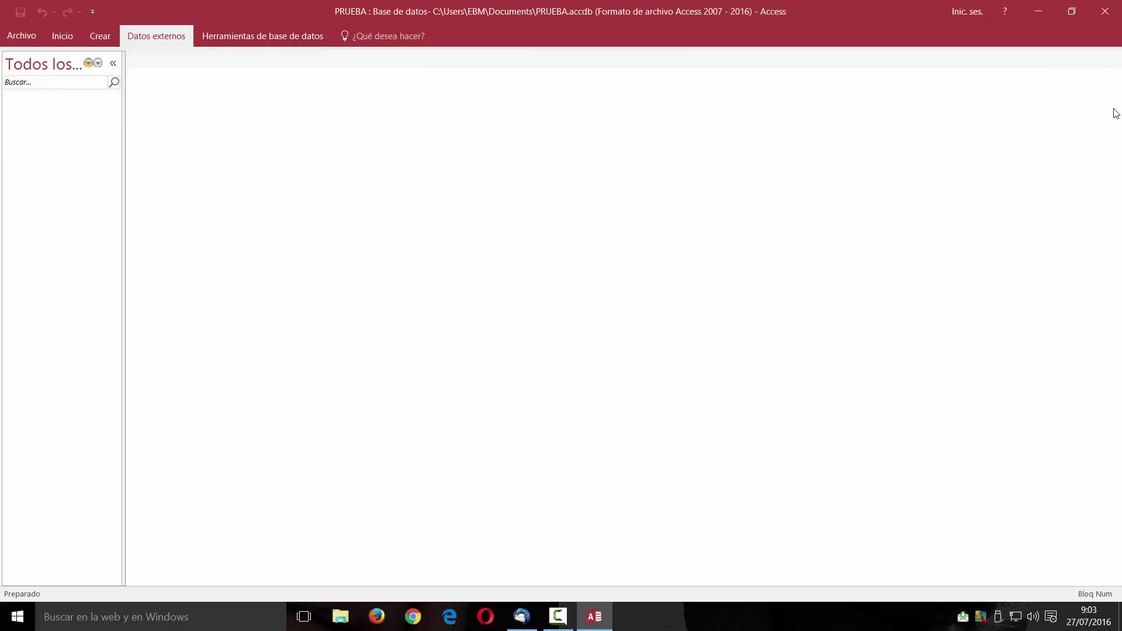
click(159, 35)
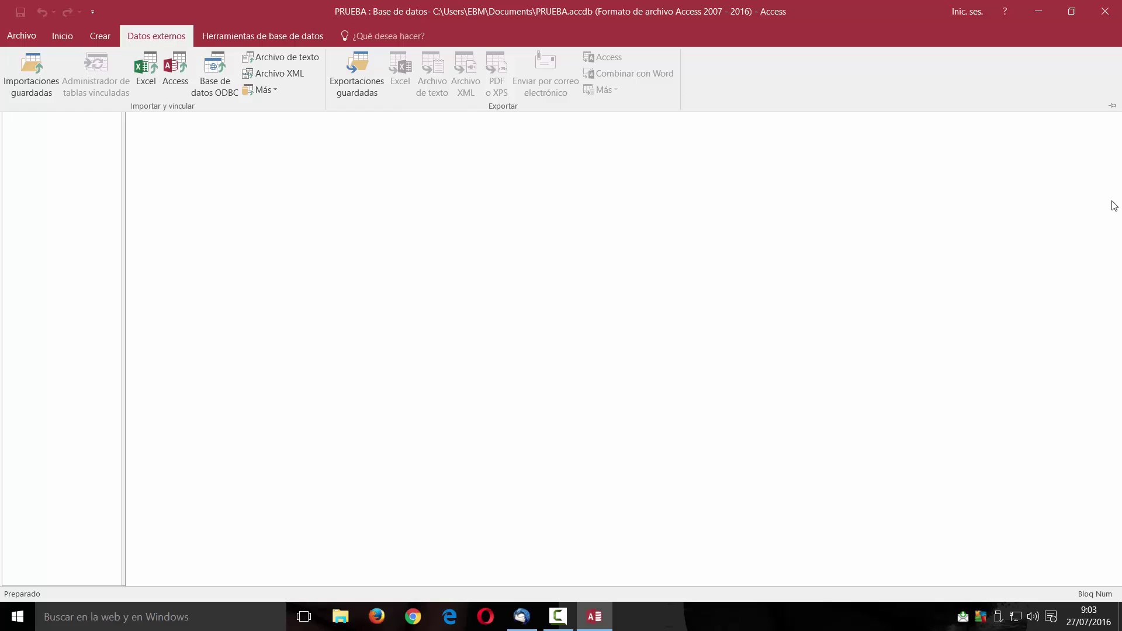
click(1113, 107)
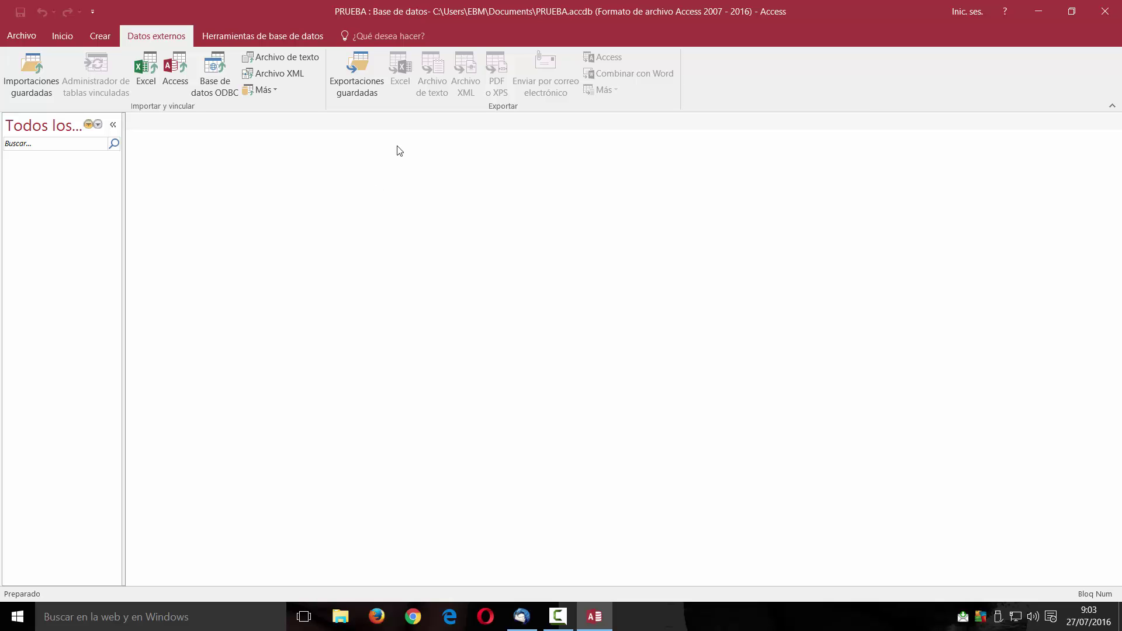
Close the PRUEBA database and open Neptuno1.accdb from the desktop
click(1114, 12)
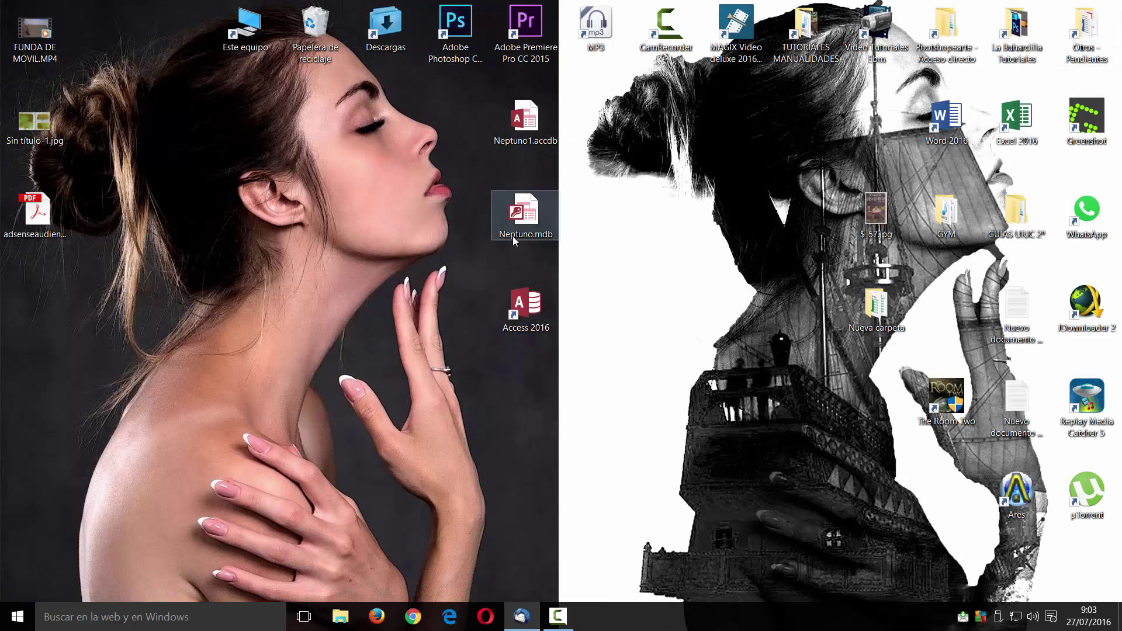
double_click(534, 128)
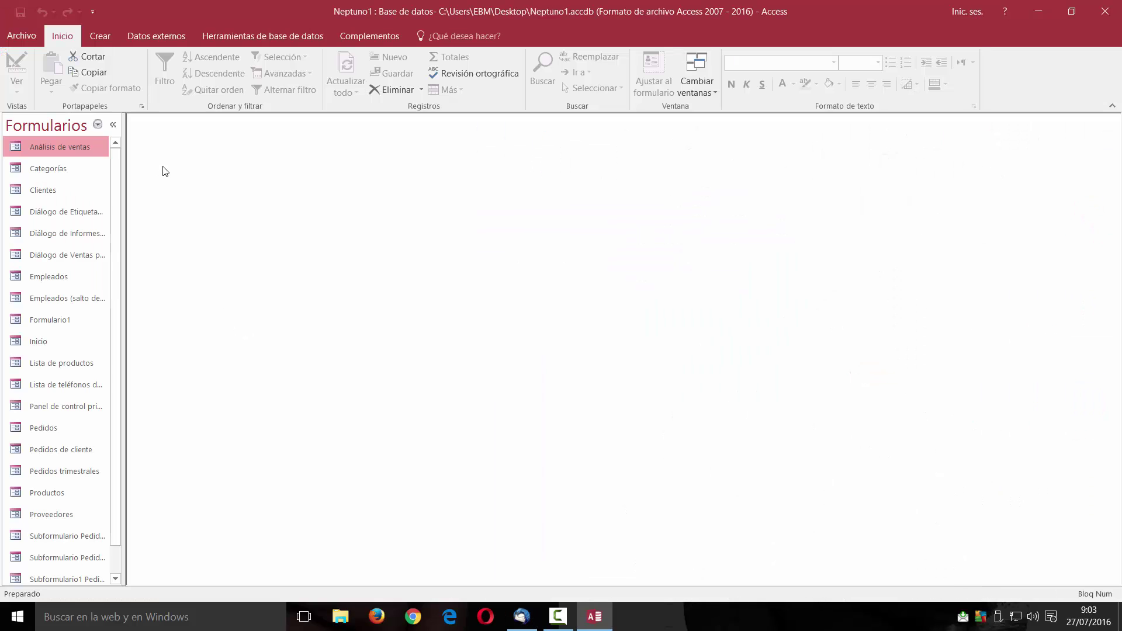
Filter the navigation pane by group to show only the Tablas objects of the database
click(100, 124)
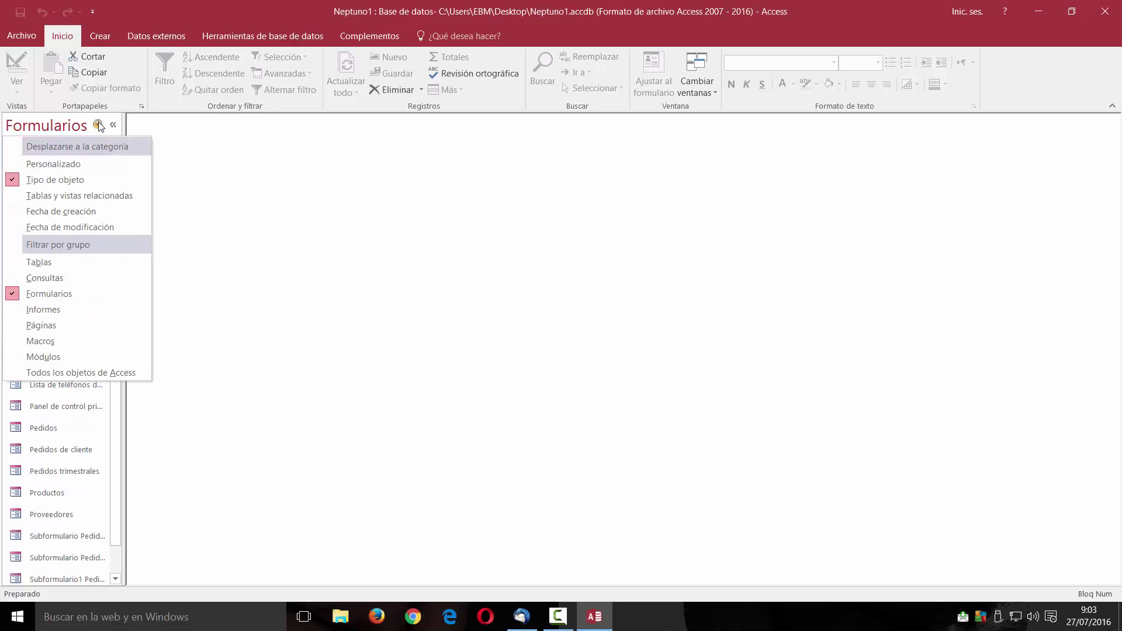
click(101, 124)
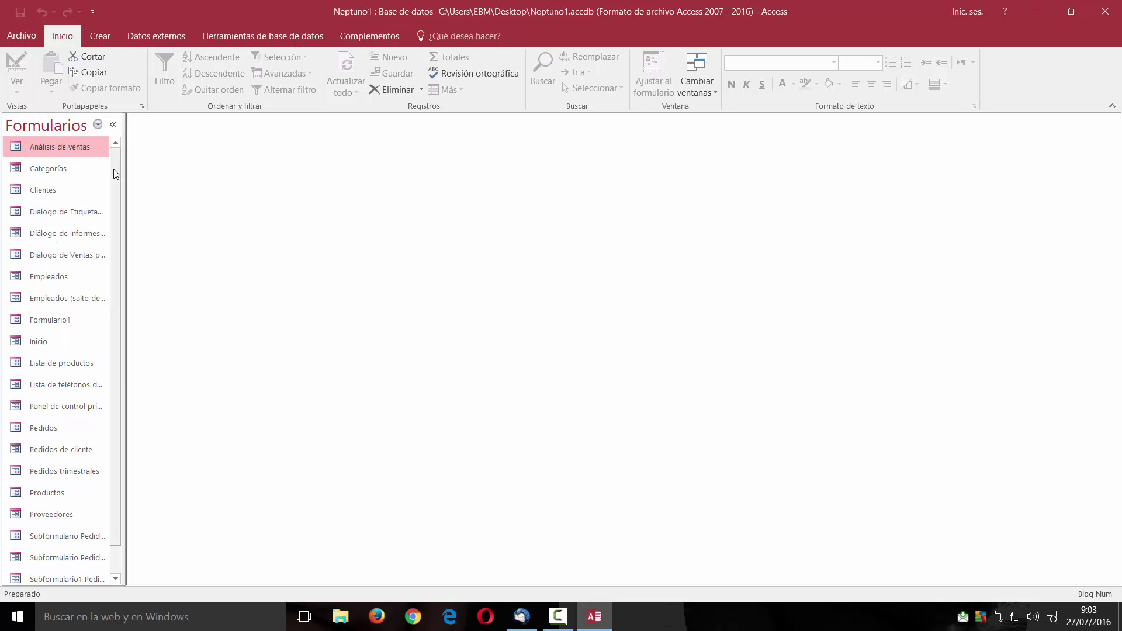
click(99, 125)
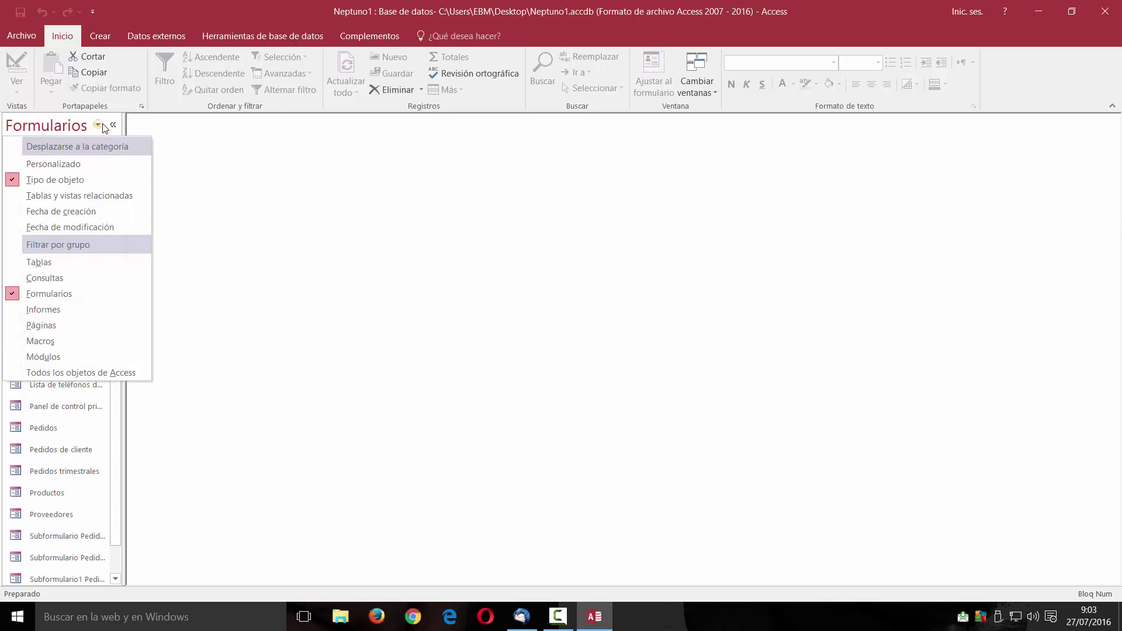
click(37, 263)
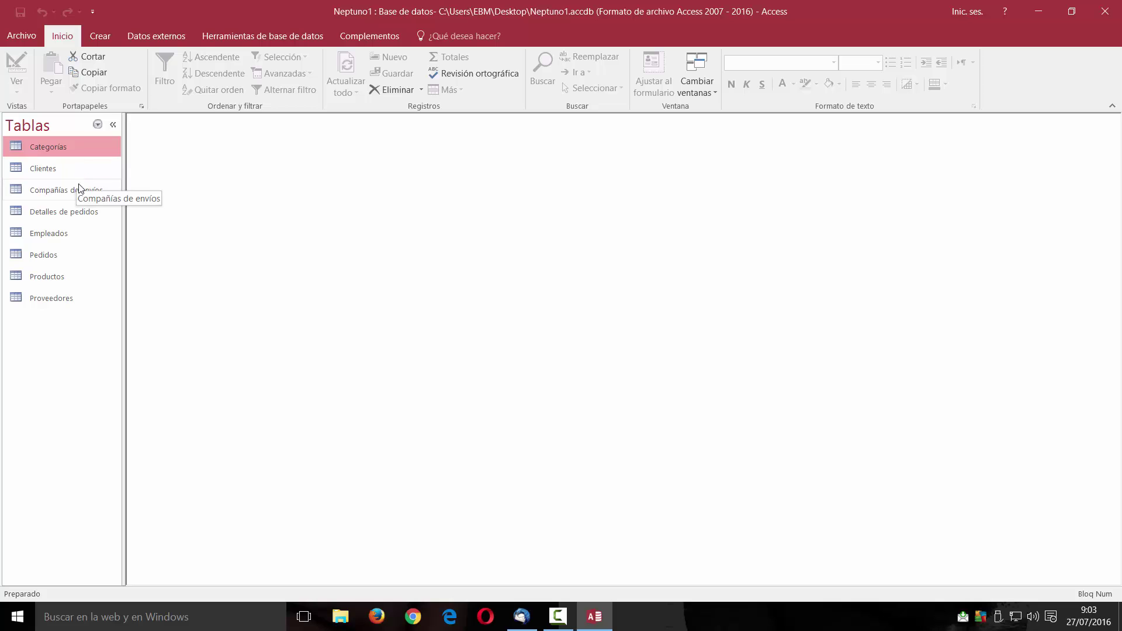
Open the Categorías table in a maximized window and open the Clientes table as well
double_click(48, 148)
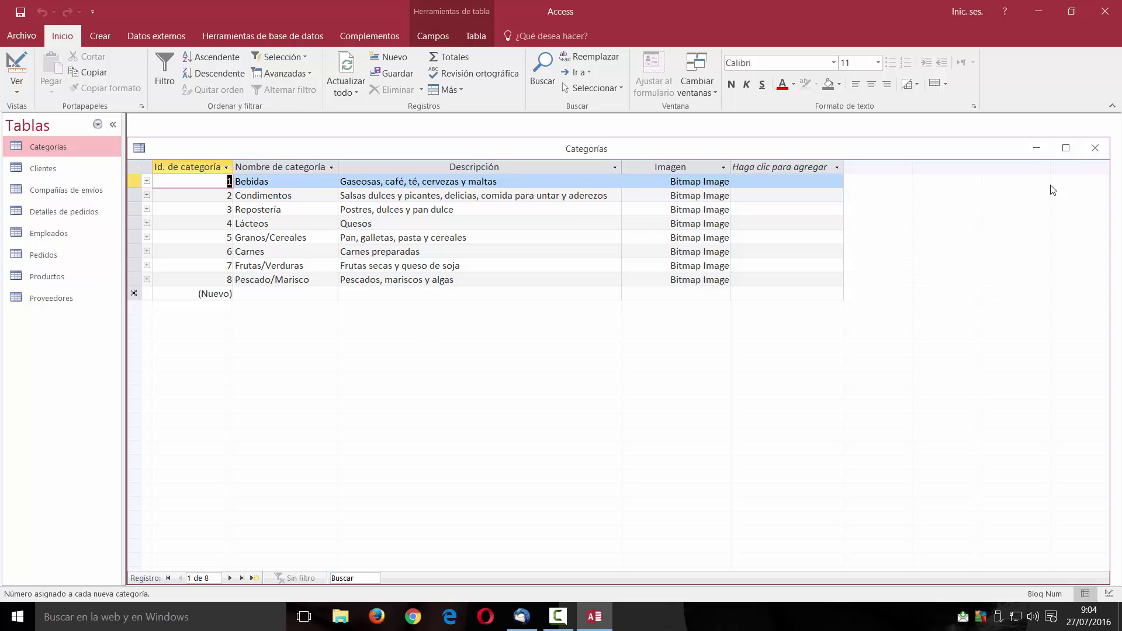
click(1066, 148)
double_click(41, 173)
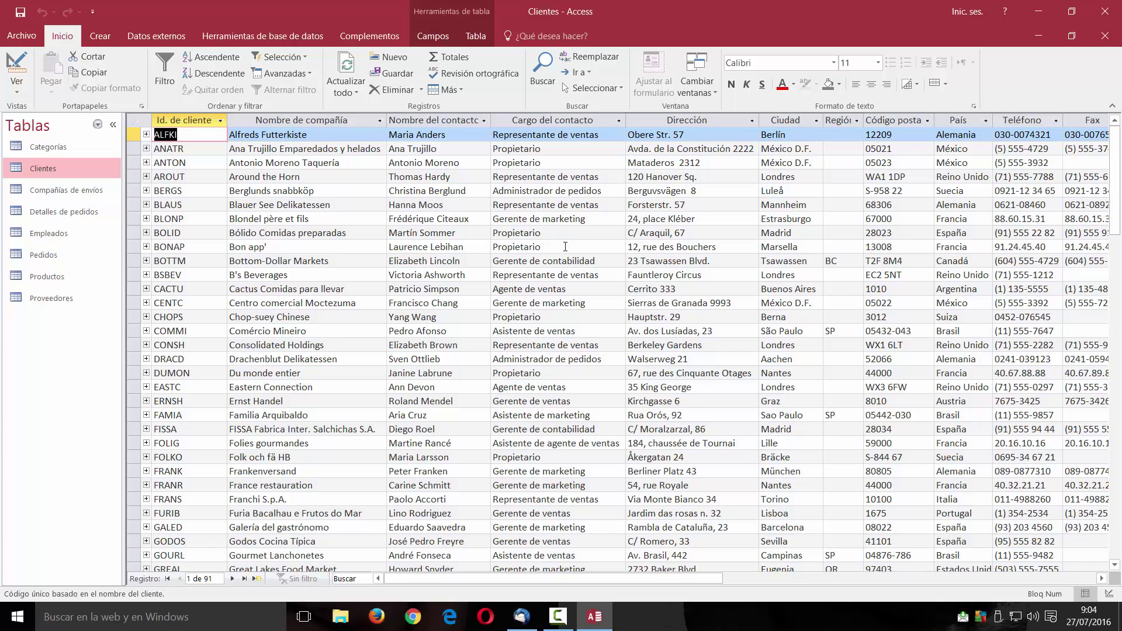
Look through the Clientes records, and view the table's field structure in Design view before returning to Datasheet view
scroll(659, 263, down, 16)
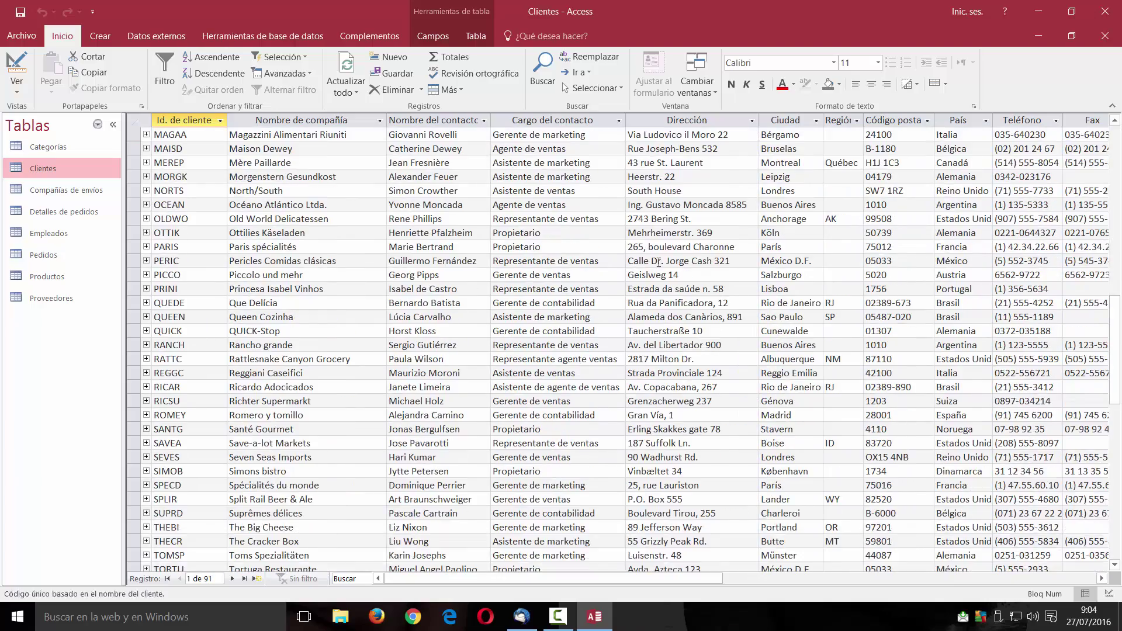
scroll(659, 263, down, 7)
scroll(659, 262, up, 16)
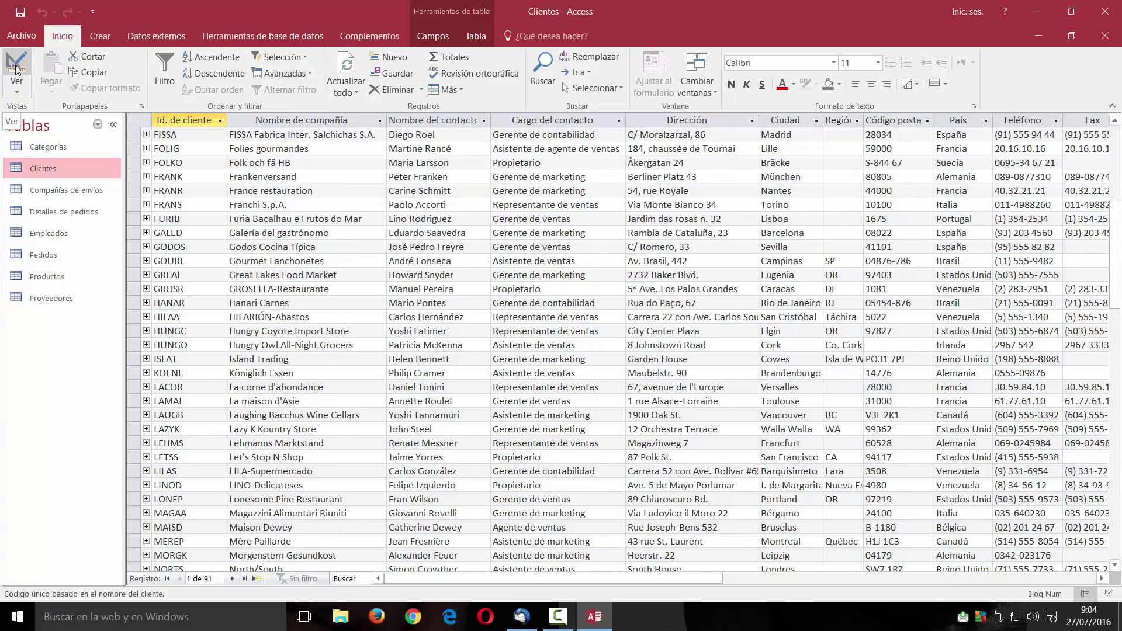
click(16, 69)
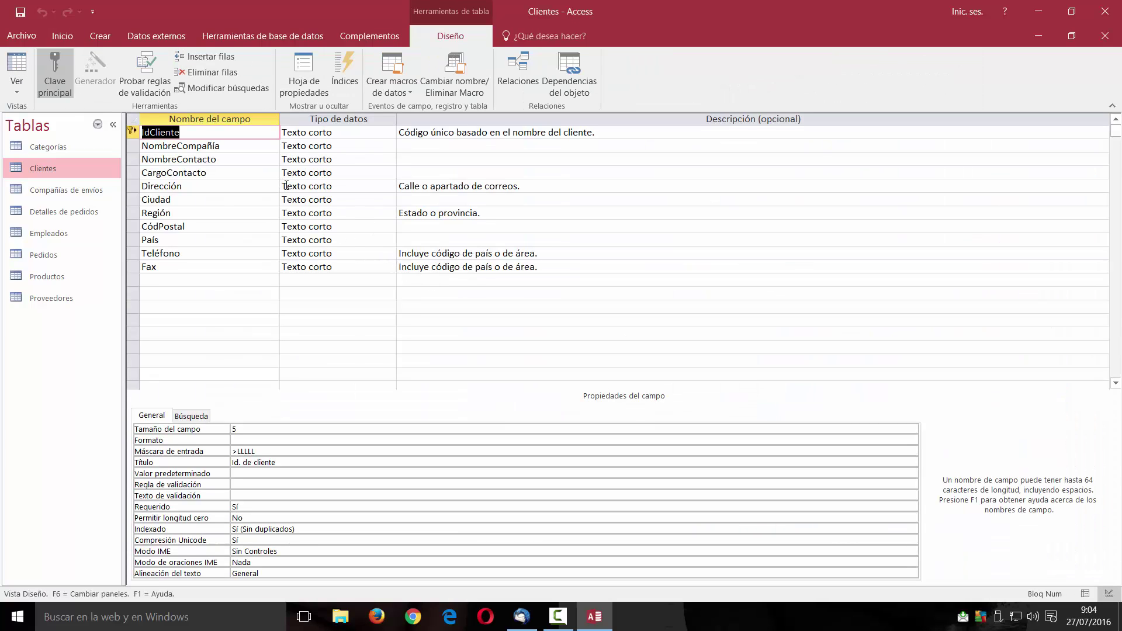
click(14, 69)
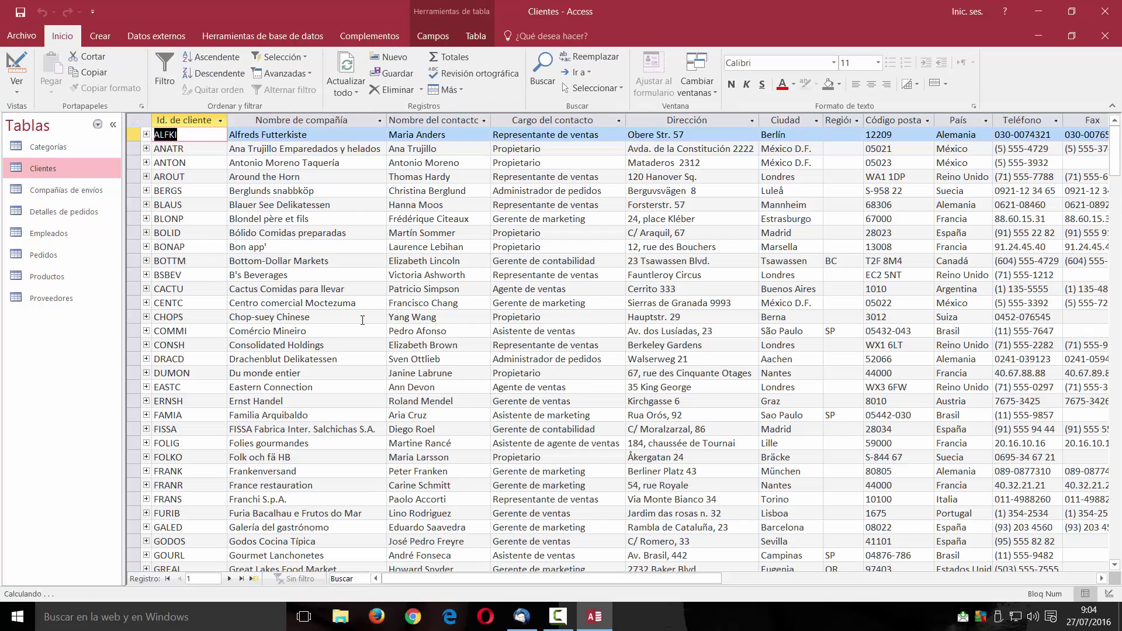
Browse down the Clientes records and back up to the first one, and close Access
scroll(494, 290, down, 10)
scroll(494, 294, down, 10)
scroll(497, 292, up, 20)
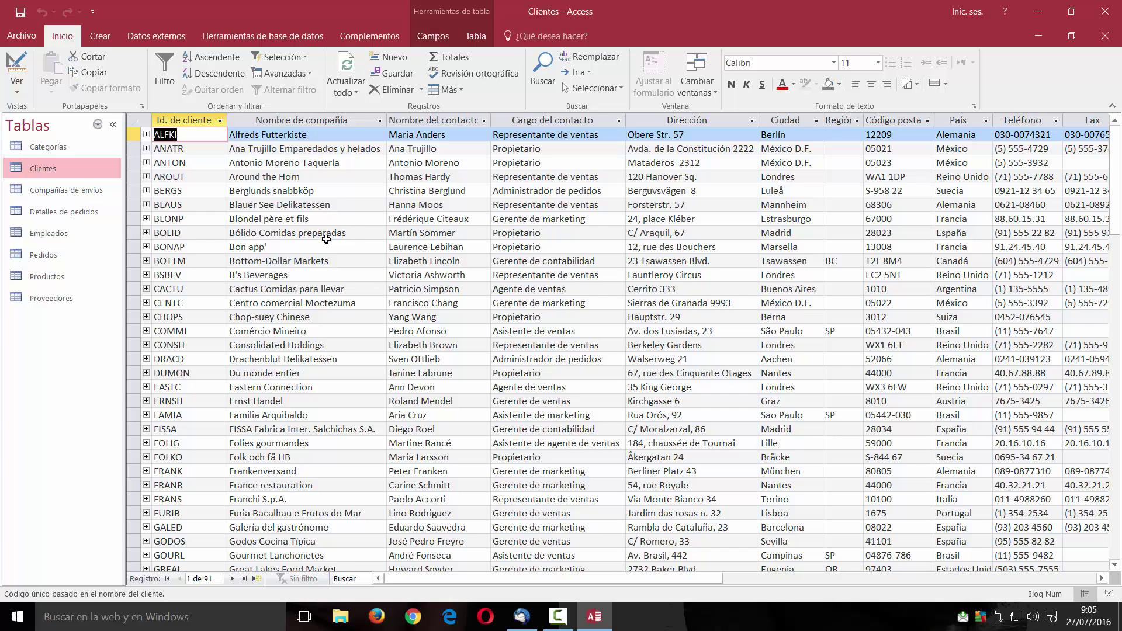
click(1100, 10)
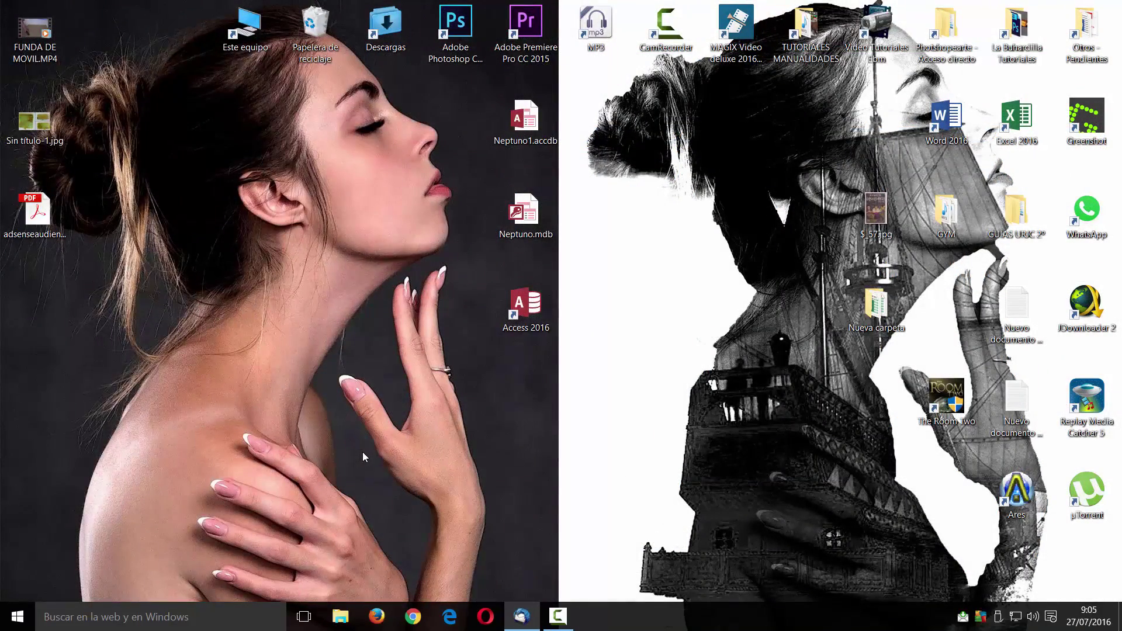